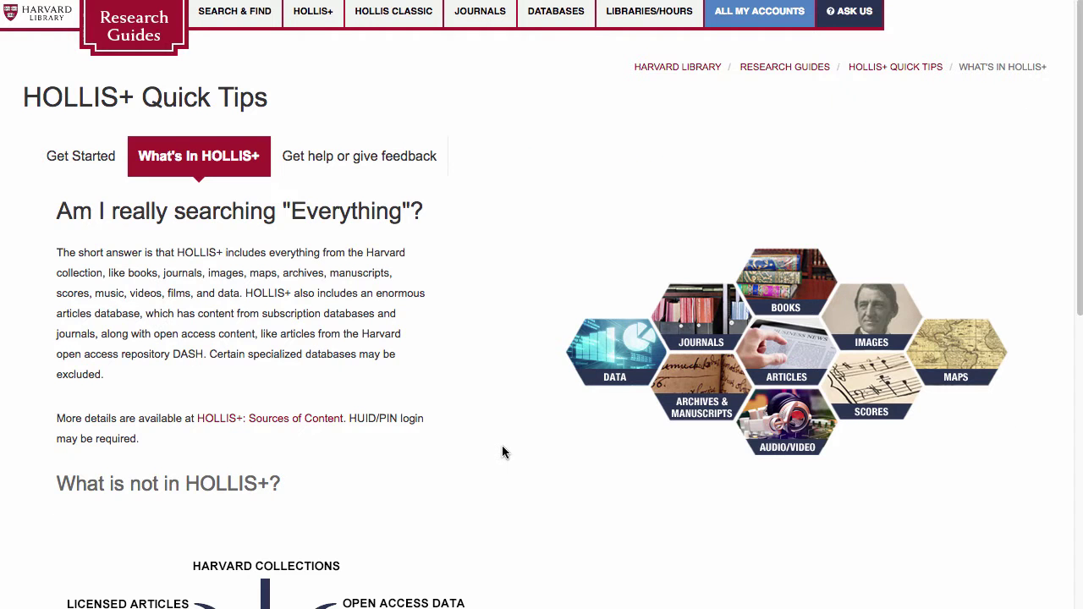
Scroll through the What's in HOLLIS+ Quick Tips page.
scroll(503, 452, down, 3)
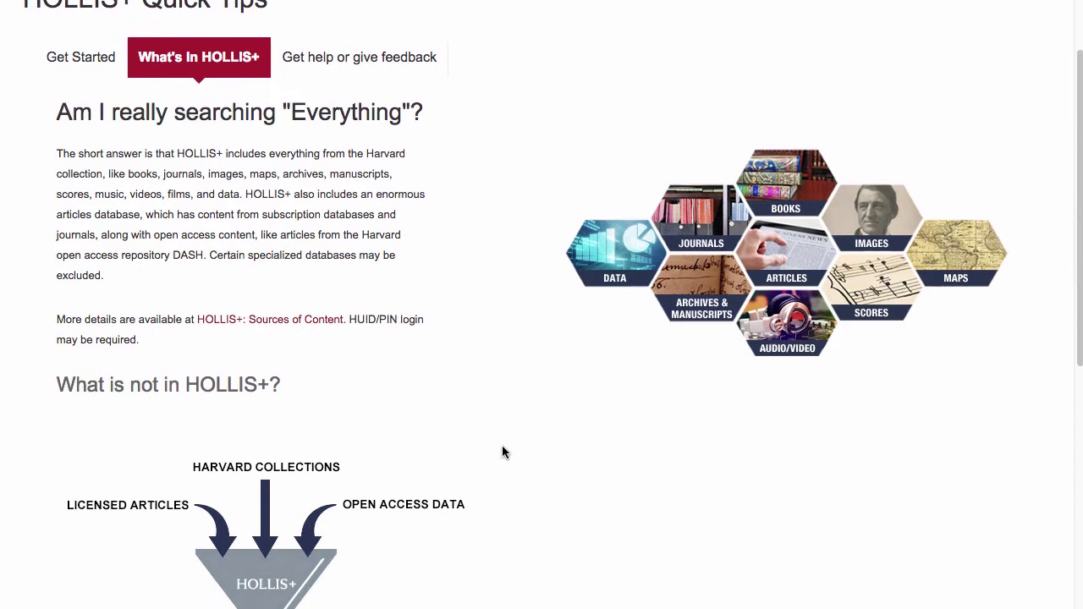
scroll(502, 453, down, 3)
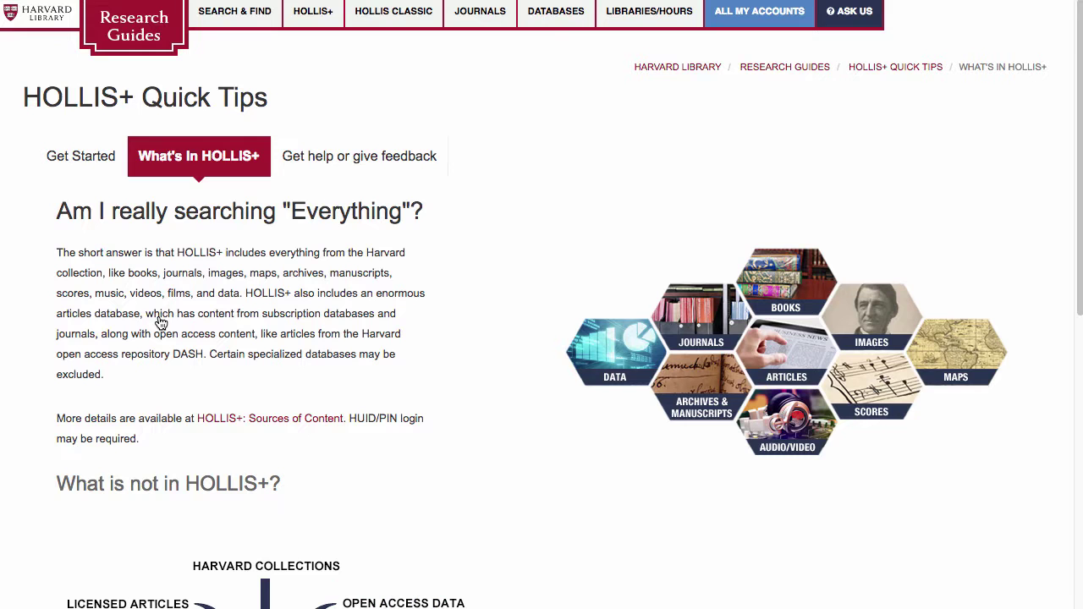
scroll(502, 452, down, 2)
scroll(502, 451, down, 6)
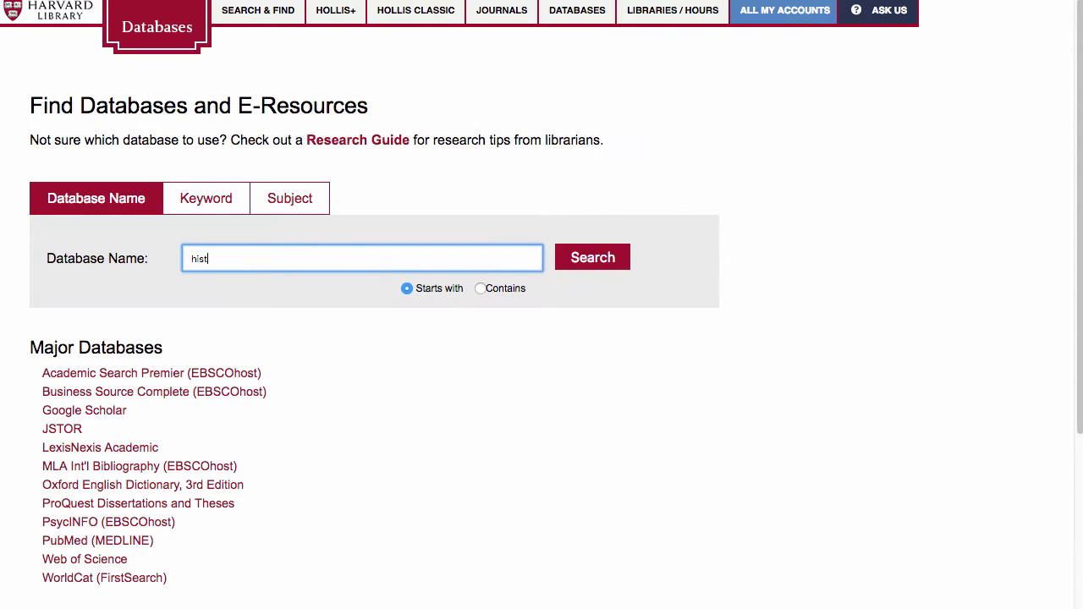
Find Historical Abstracts, limit its historical period to 1939–1945, then go to Research Guides.
text(orical abstracts)
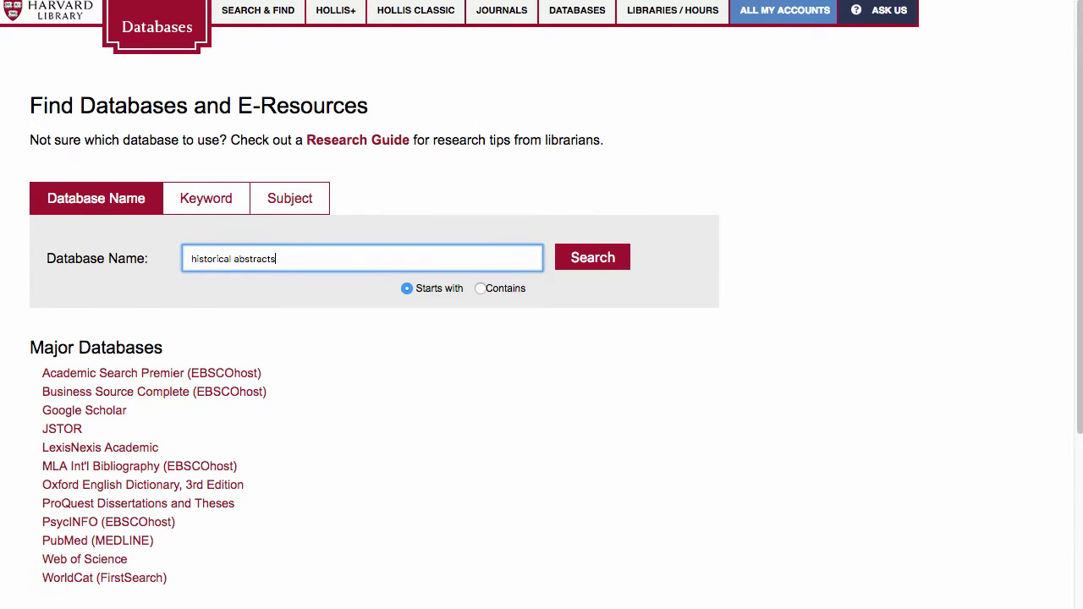
key(Return)
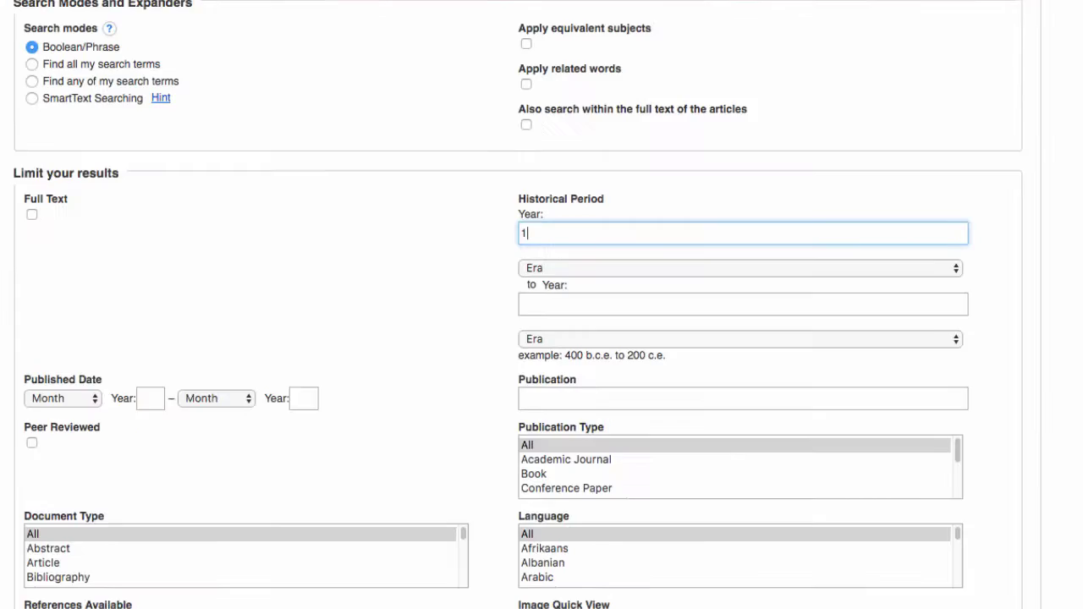
text(9)
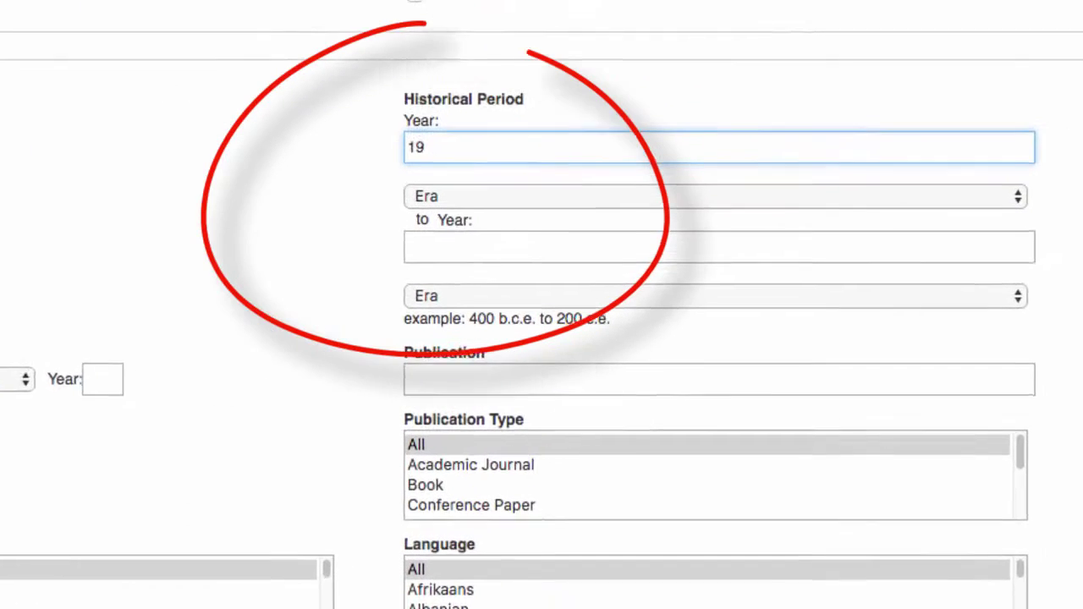
text(39)
click(477, 249)
text(19)
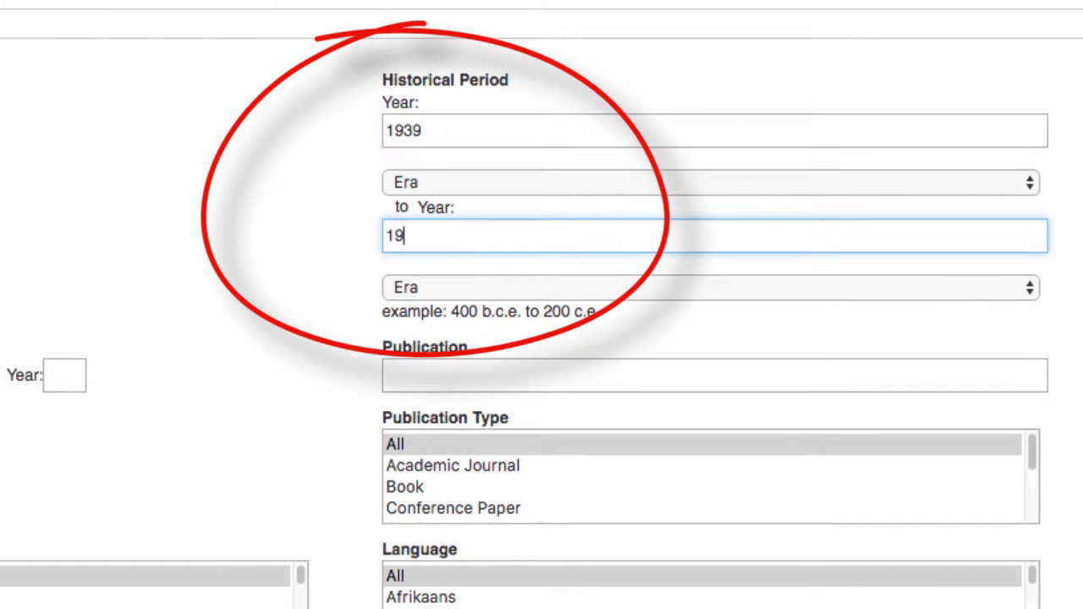
text(45)
click(346, 218)
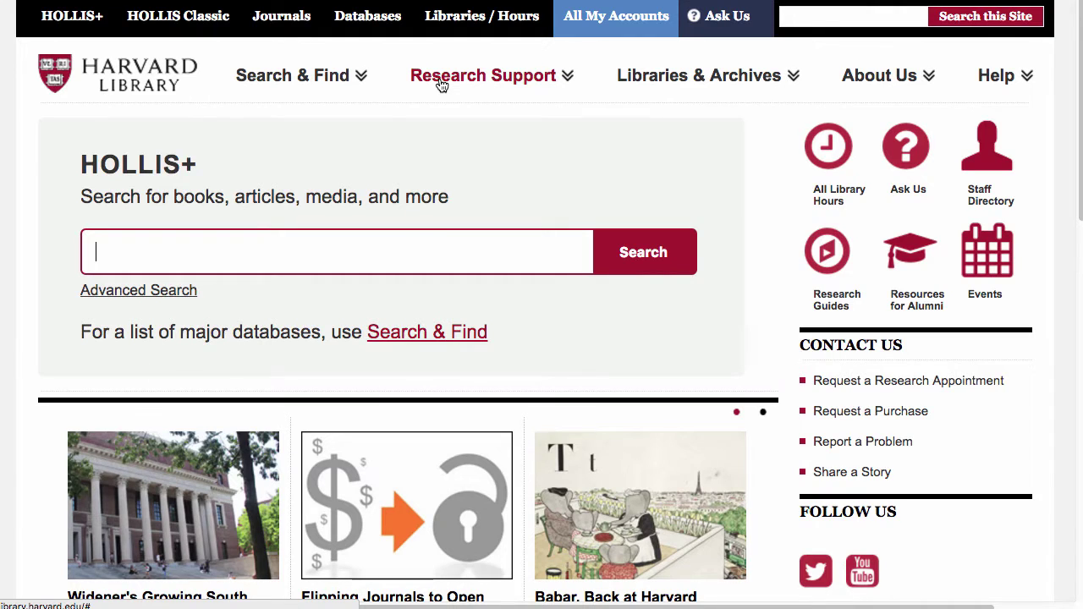
click(441, 85)
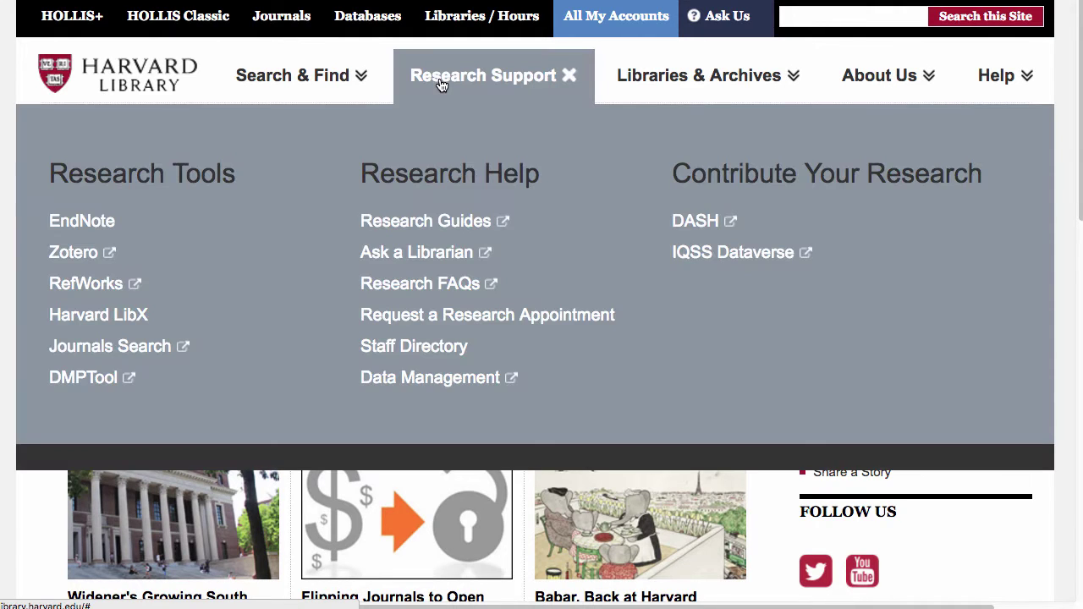
click(425, 235)
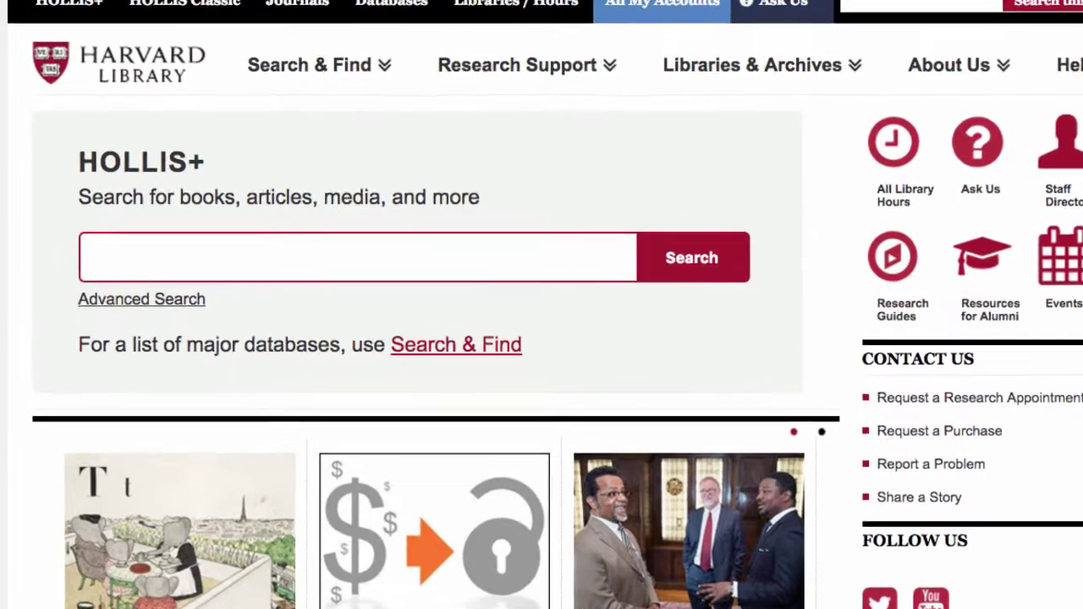
Search HOLLIS+ for vietnam AND coffee, then begin the HarvardKey sign-in.
text(vietnam A)
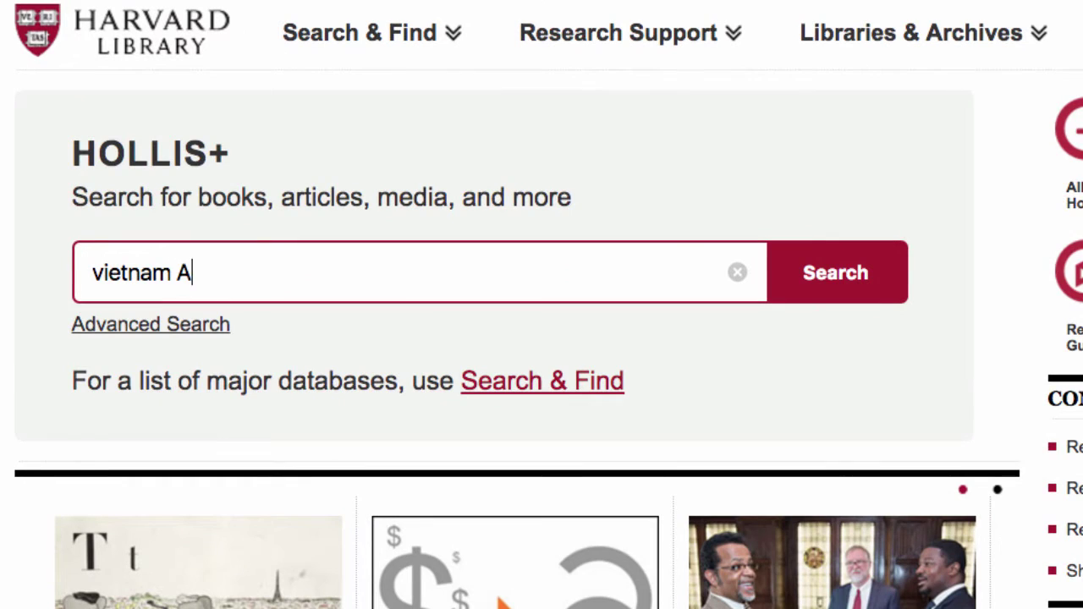
text(ND coffee)
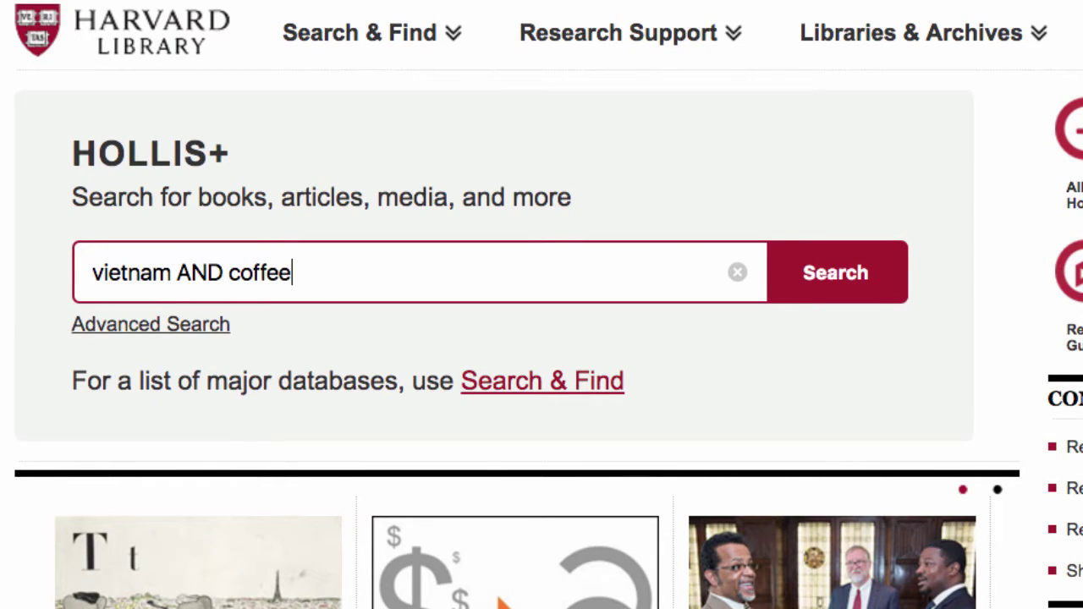
click(814, 288)
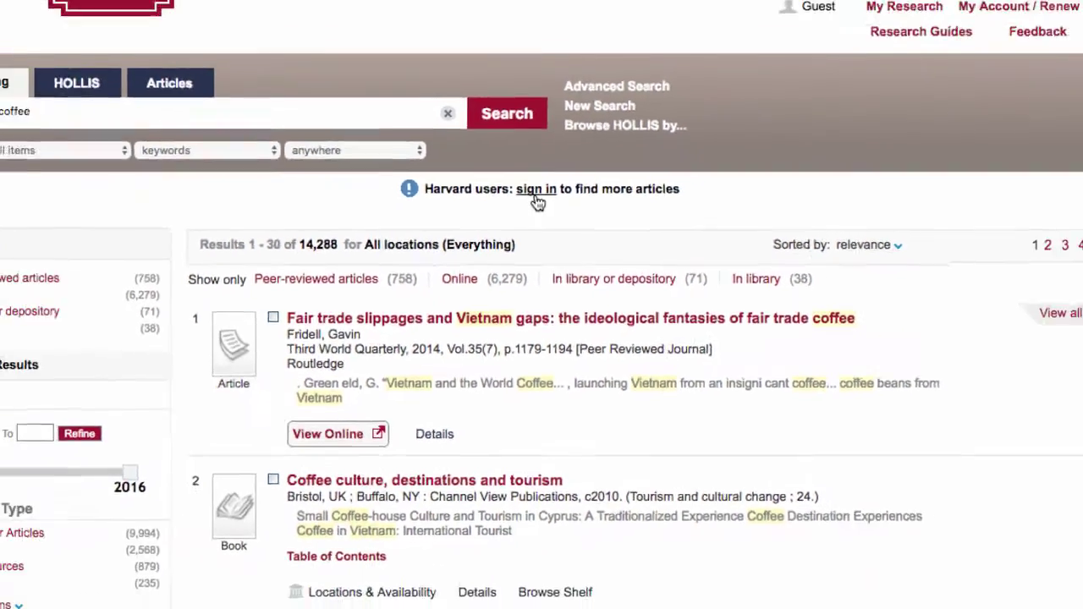
click(532, 140)
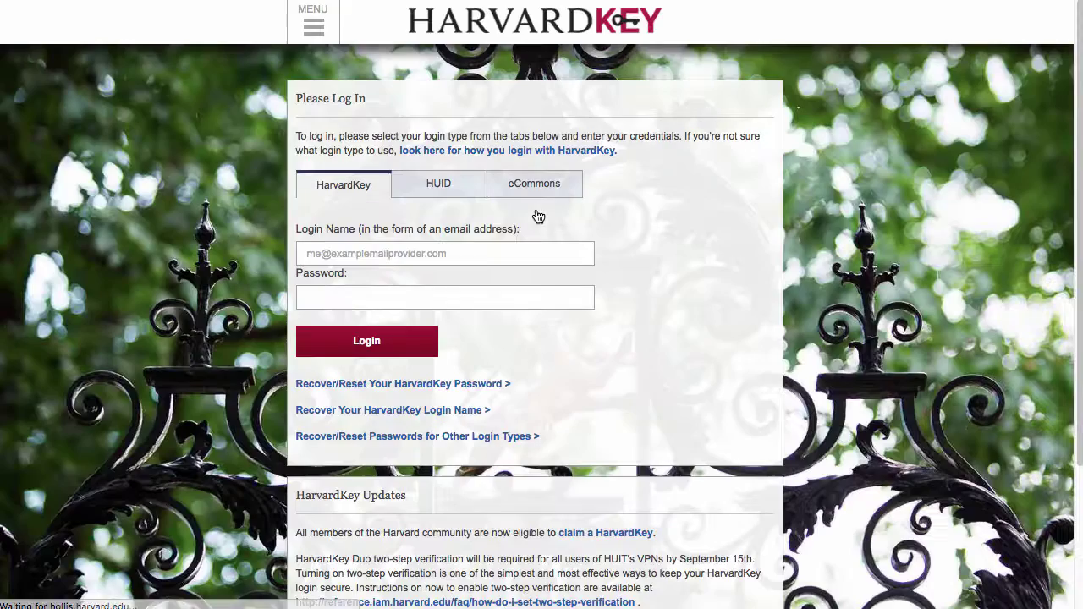
click(413, 258)
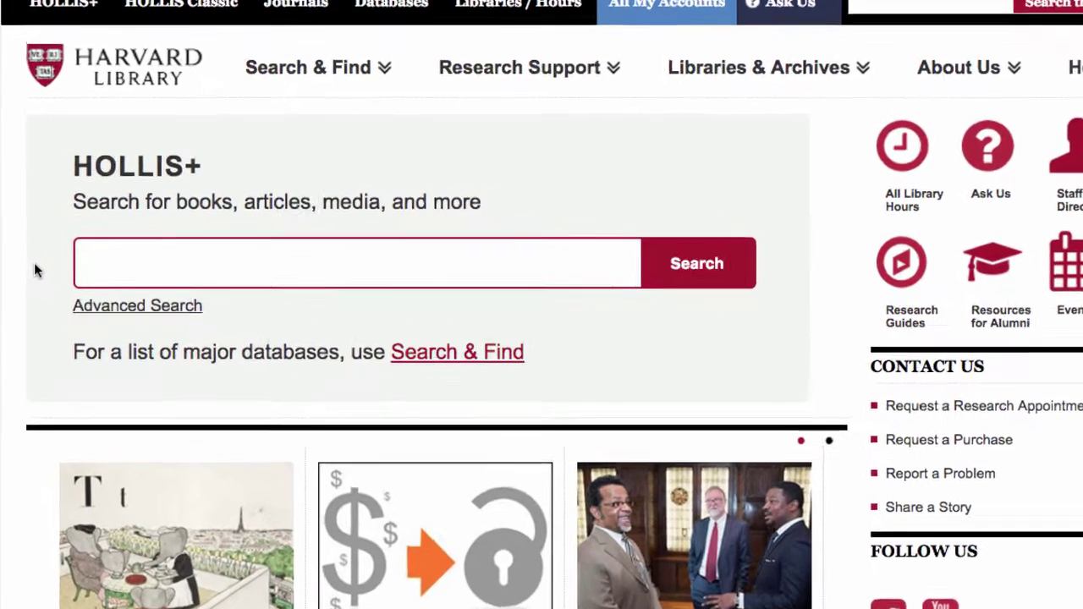
Run a HOLLIS+ keyword search for business theories.
text(bu)
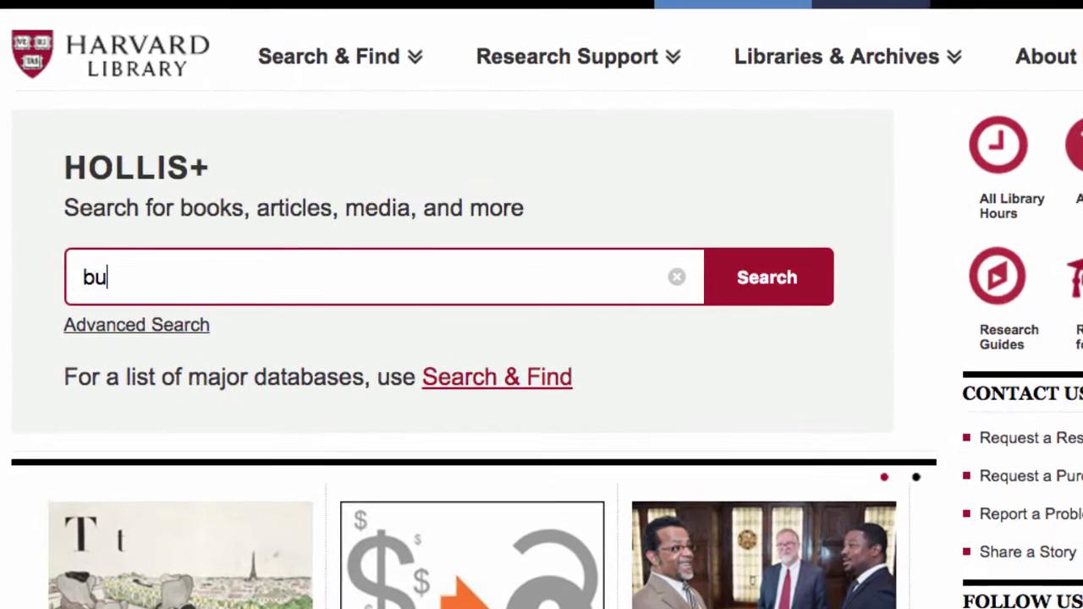
text(siness theories)
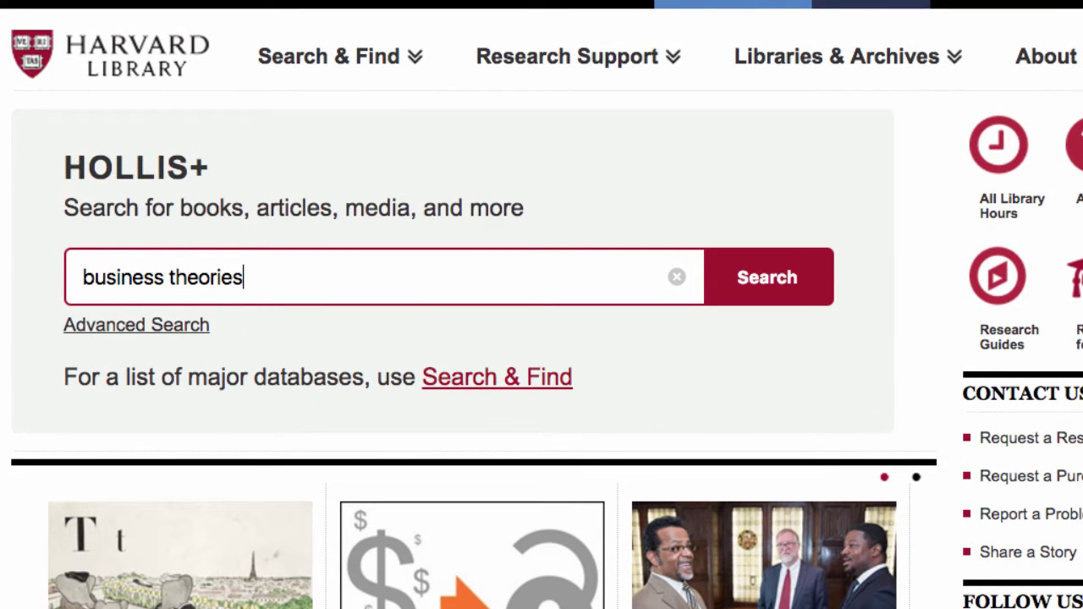
click(763, 292)
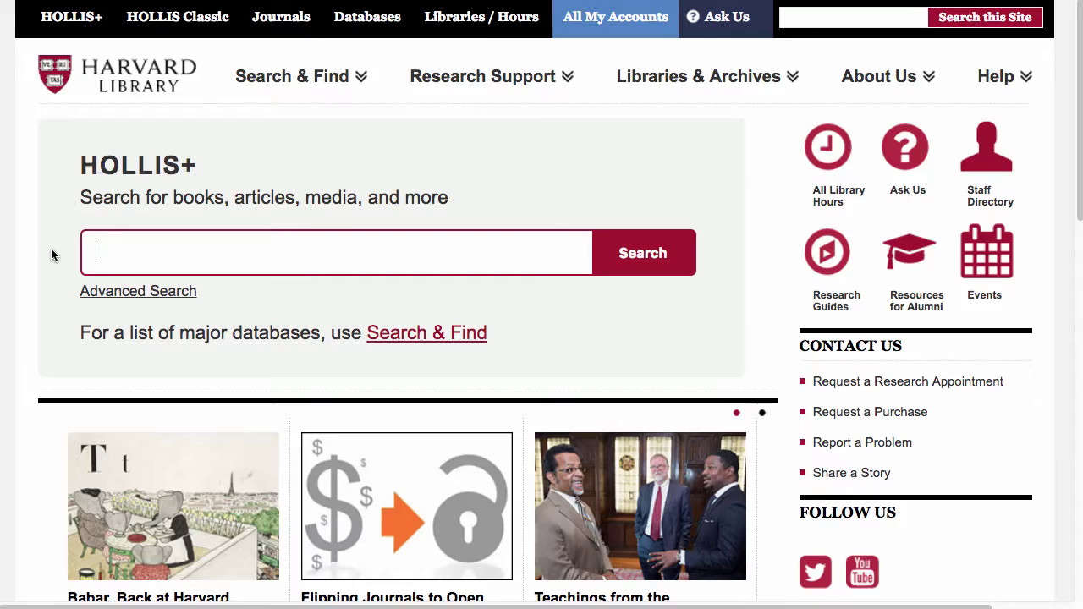
Run the quoted phrase search "early childhood education" in HOLLIS+.
text("early ch)
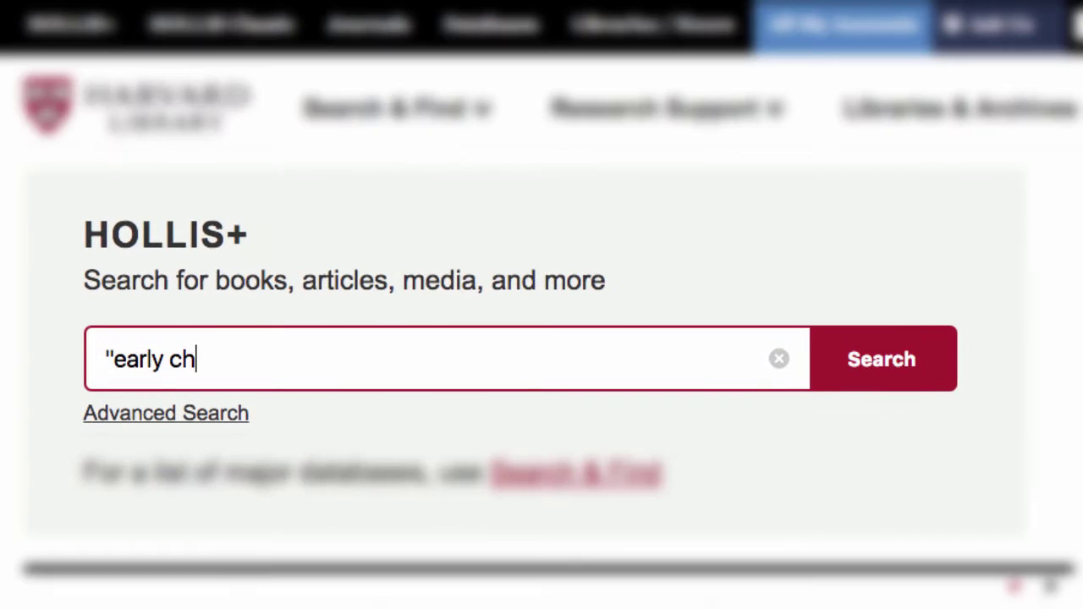
text(ildhood edu)
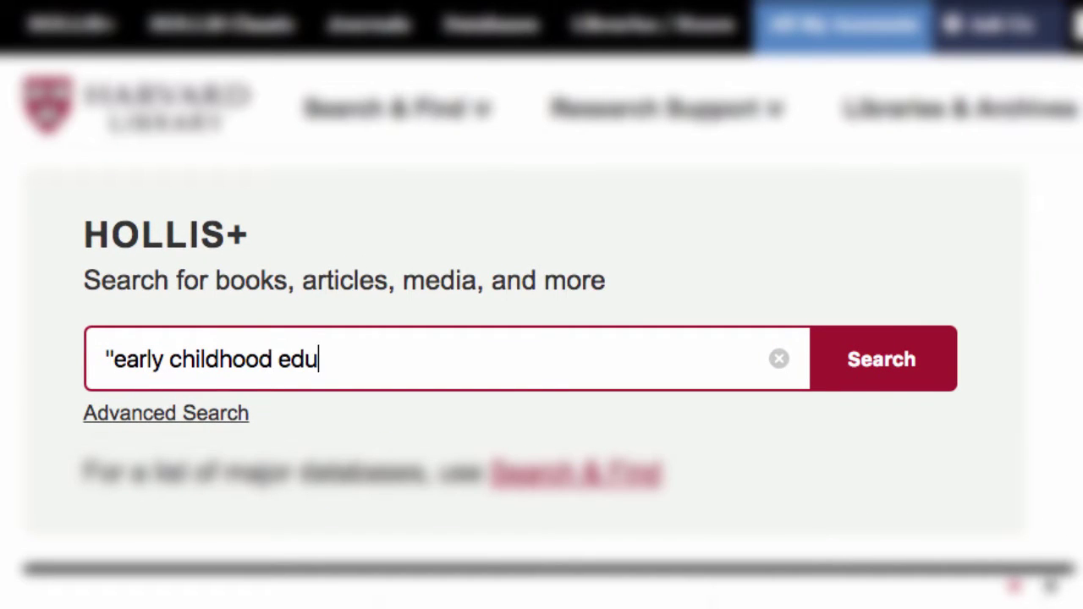
text(cation")
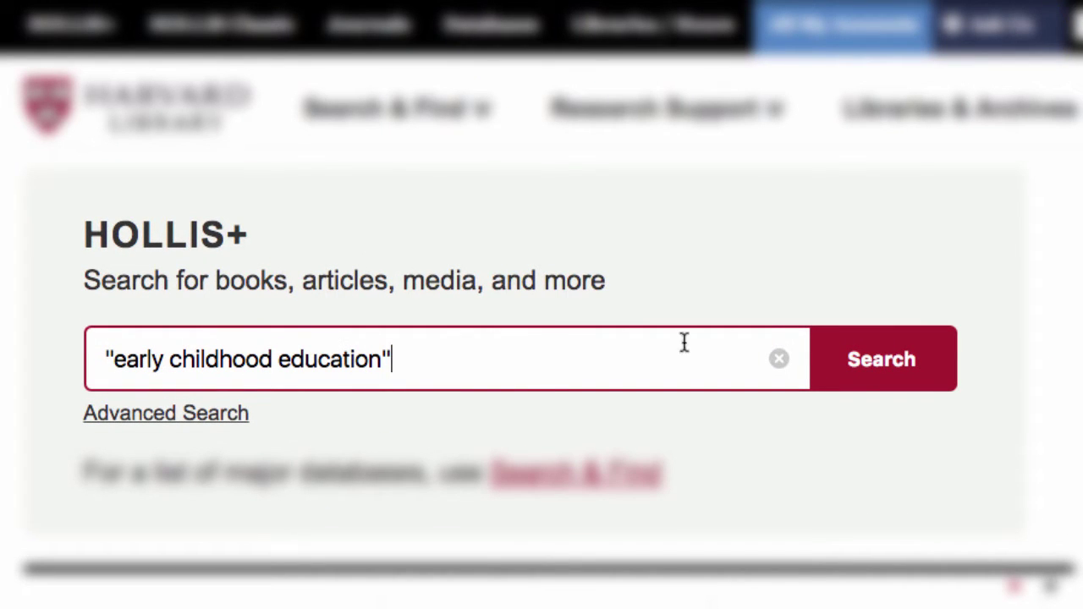
click(863, 372)
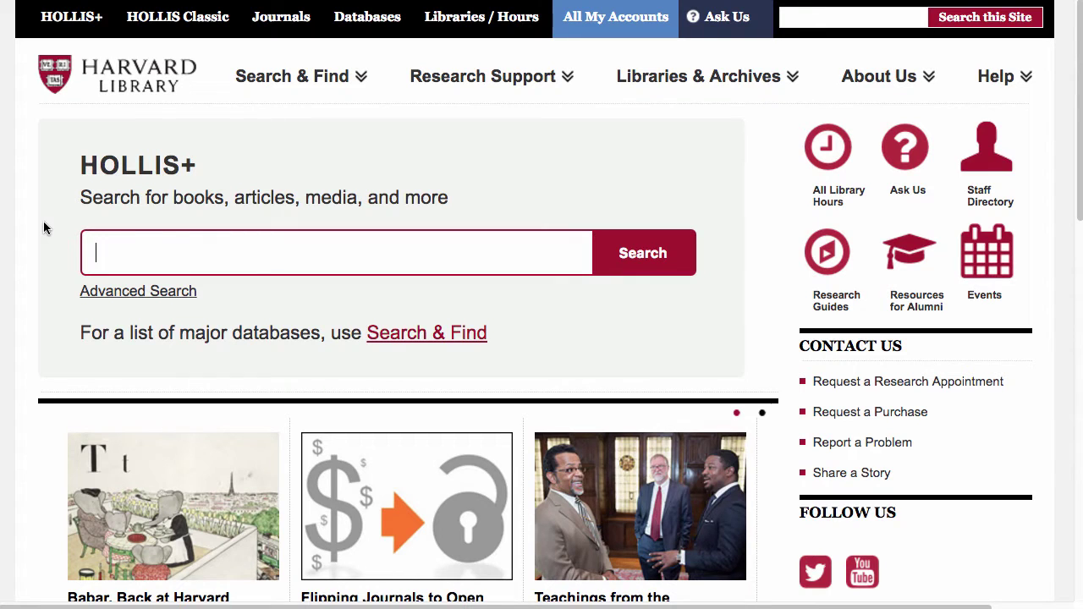
Search "global warming" AND Greenland, then "global warming" OR "climate change".
text(")
text(global wa)
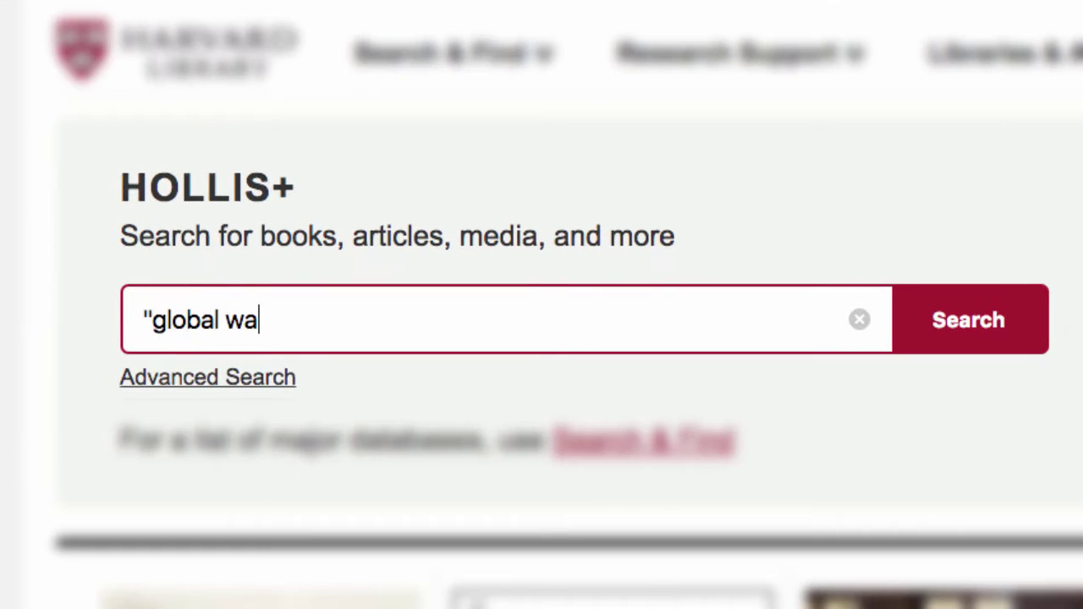
text(rming" A)
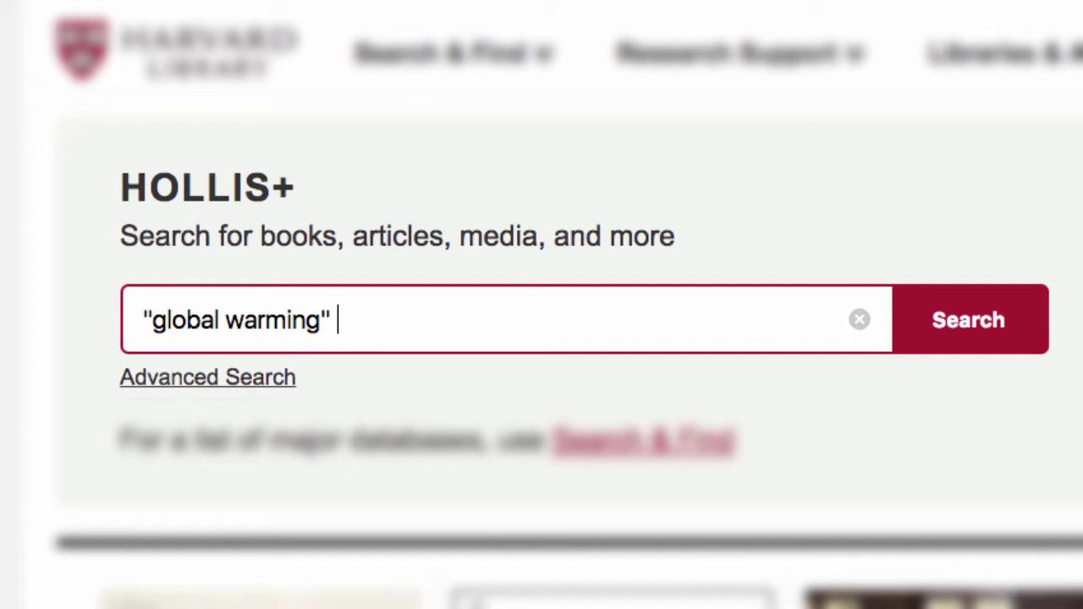
text(ND Greenland)
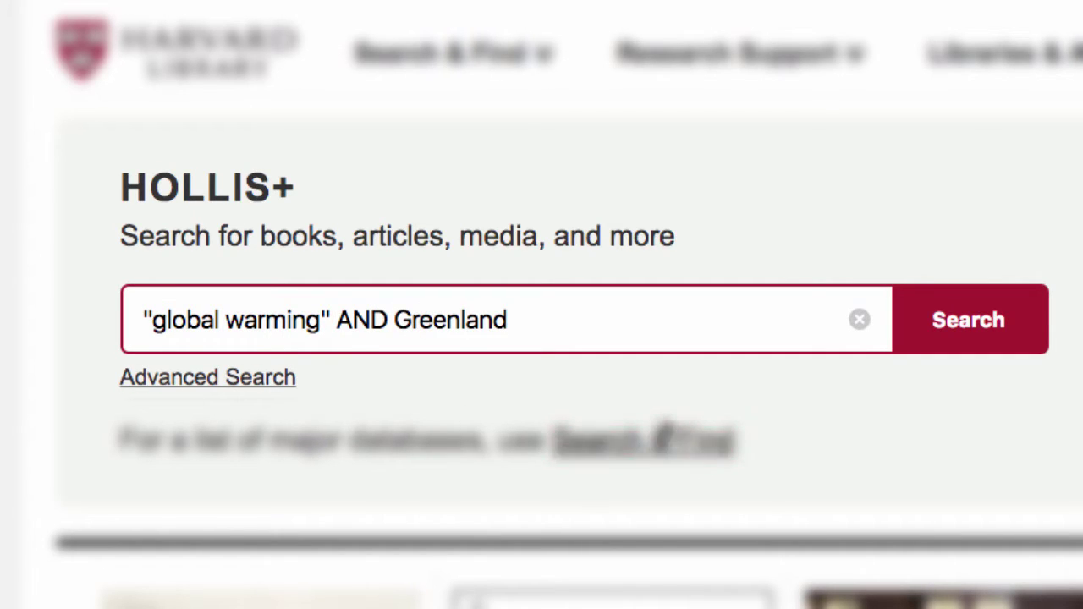
click(954, 340)
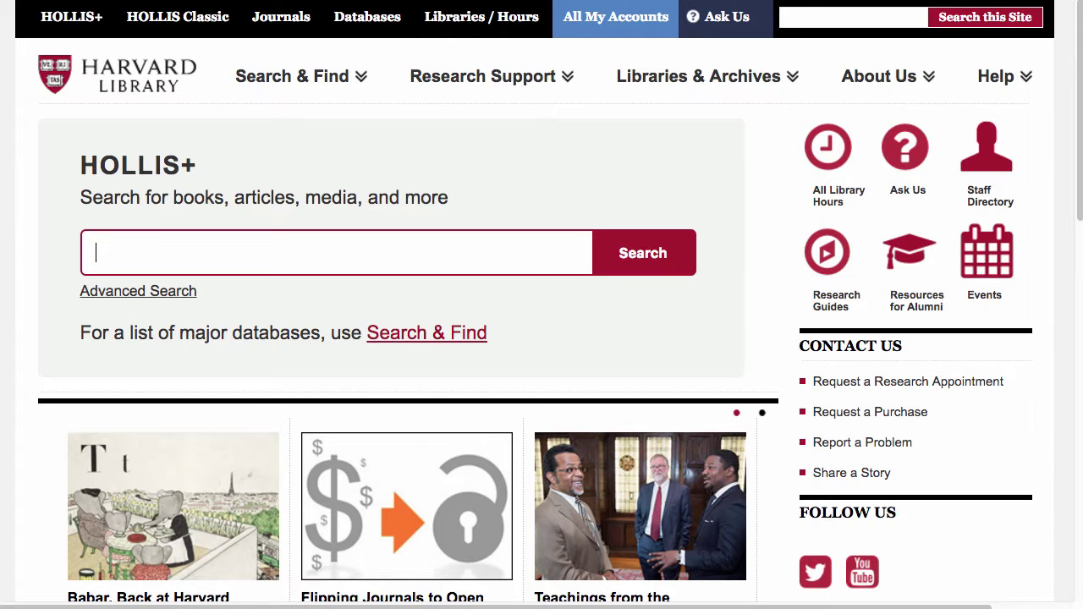
text("global )
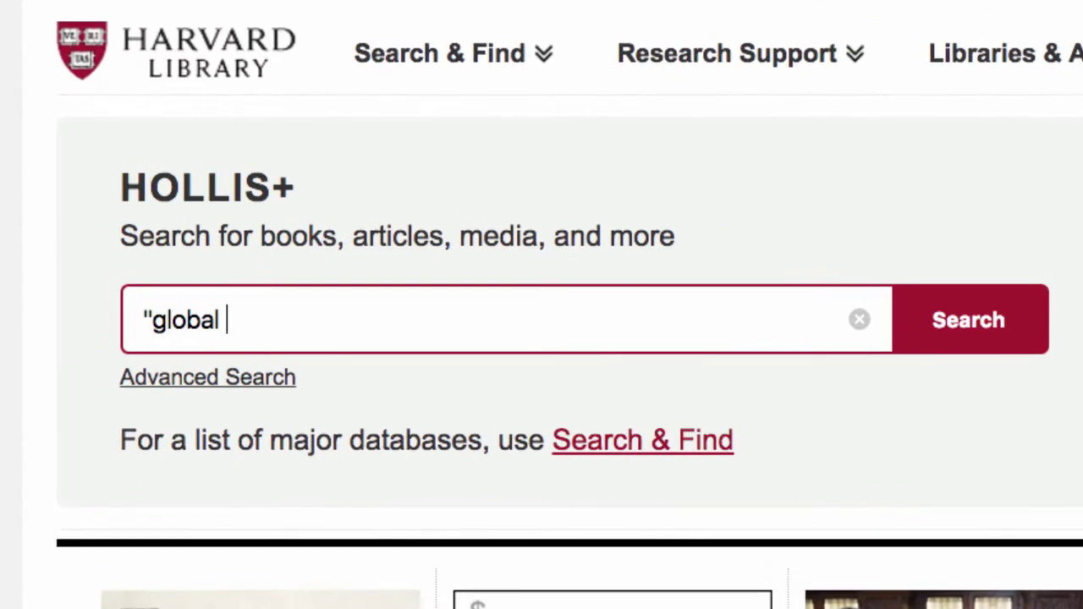
text(warming" OR)
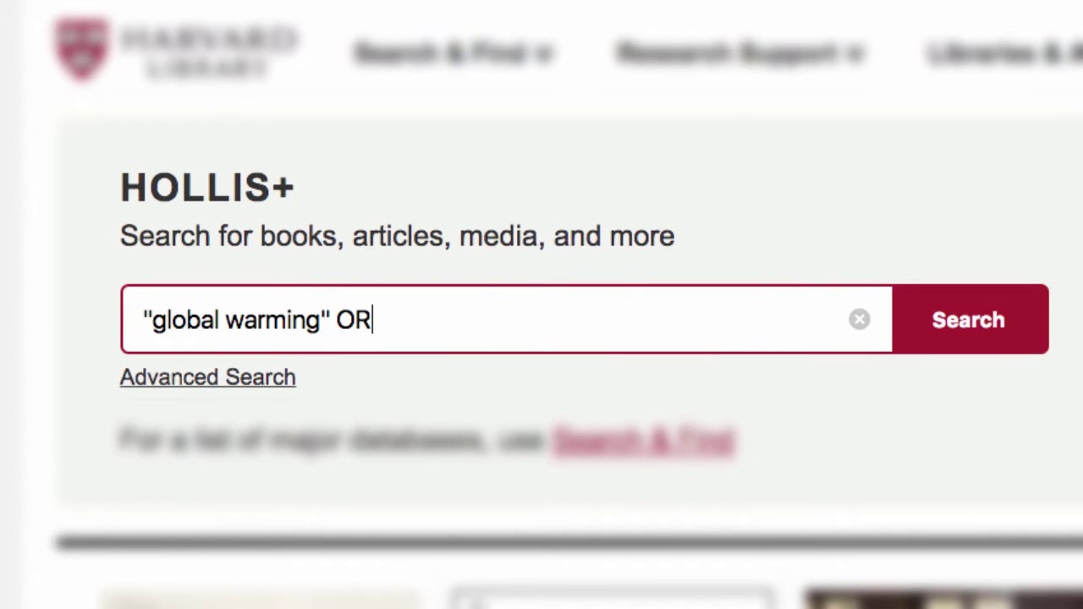
text( "climate ch)
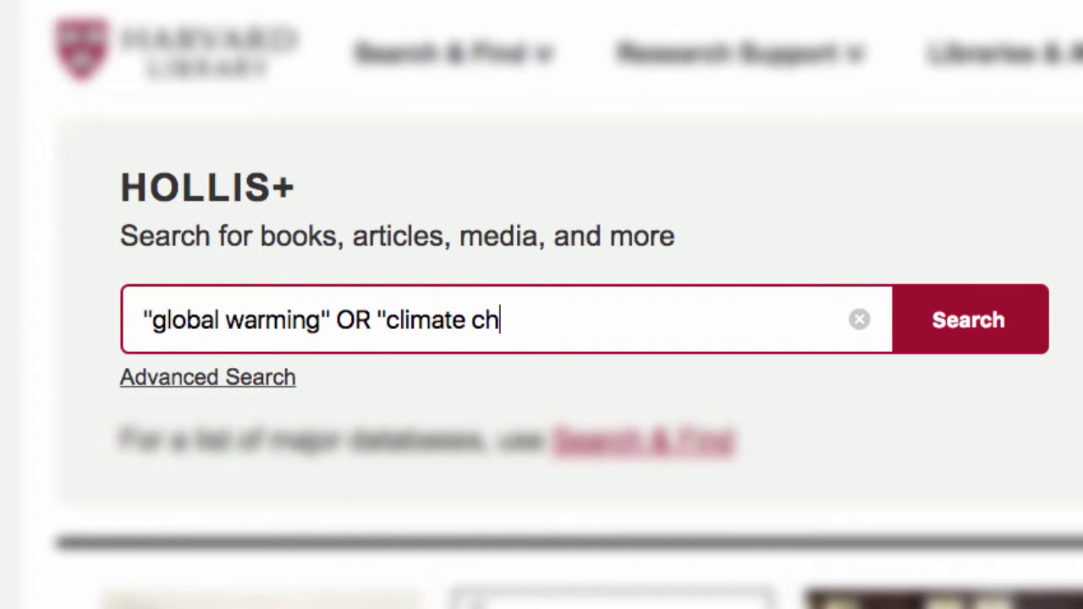
text(ange")
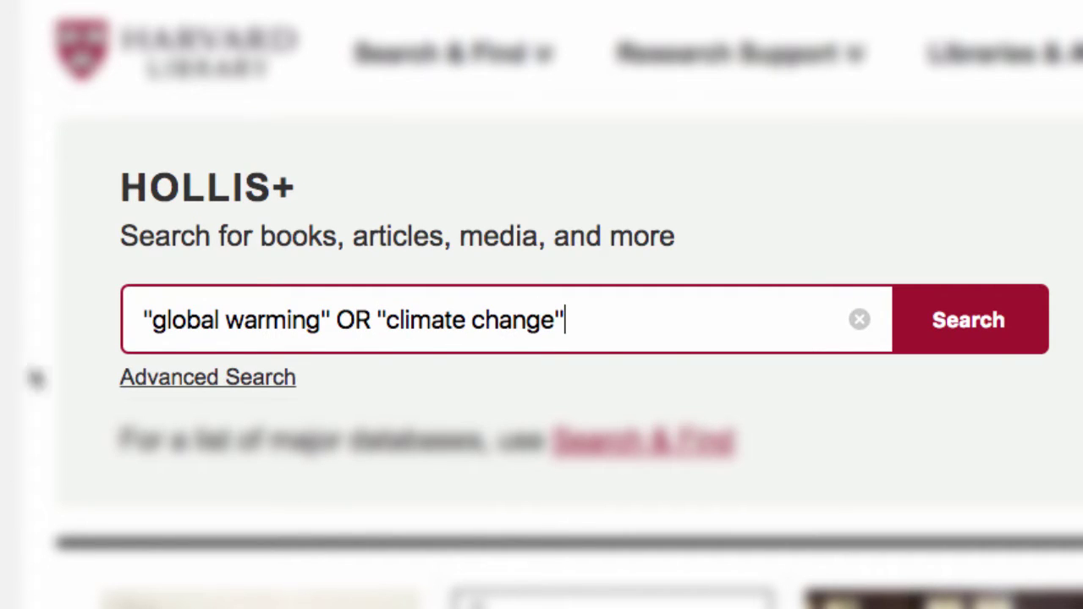
click(958, 336)
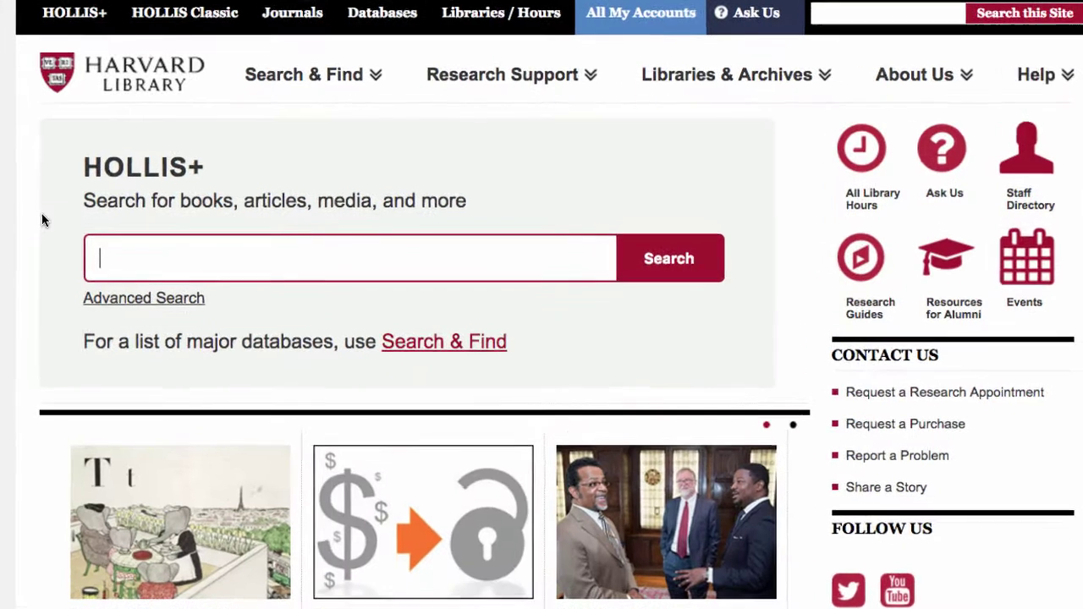
Run ("global warming" OR "climate change") AND evidence, then enter educational technolog*.
text(("global warming)
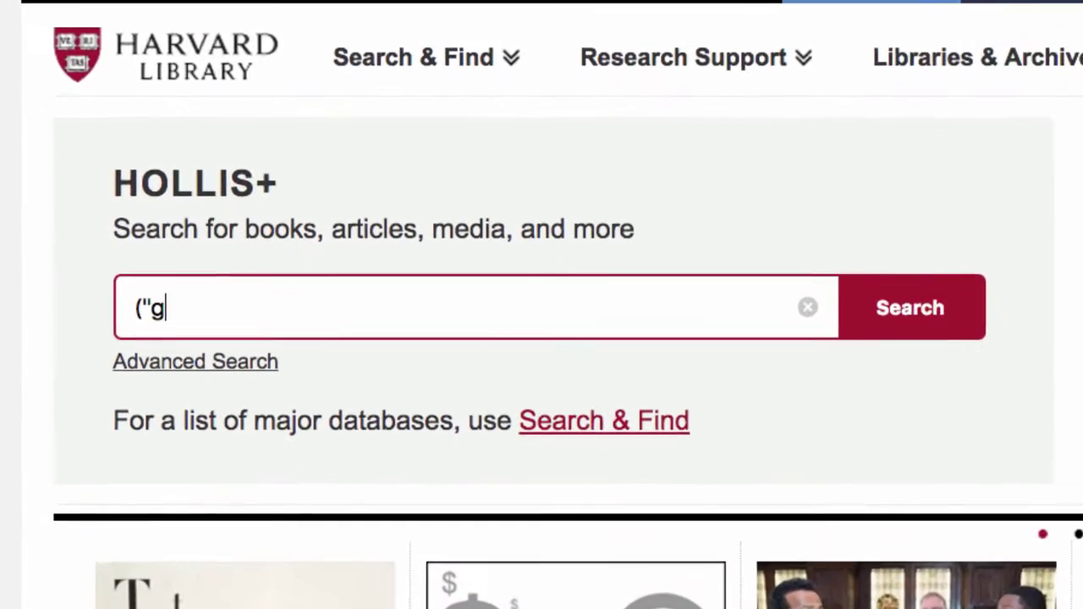
text(" OR "climate )
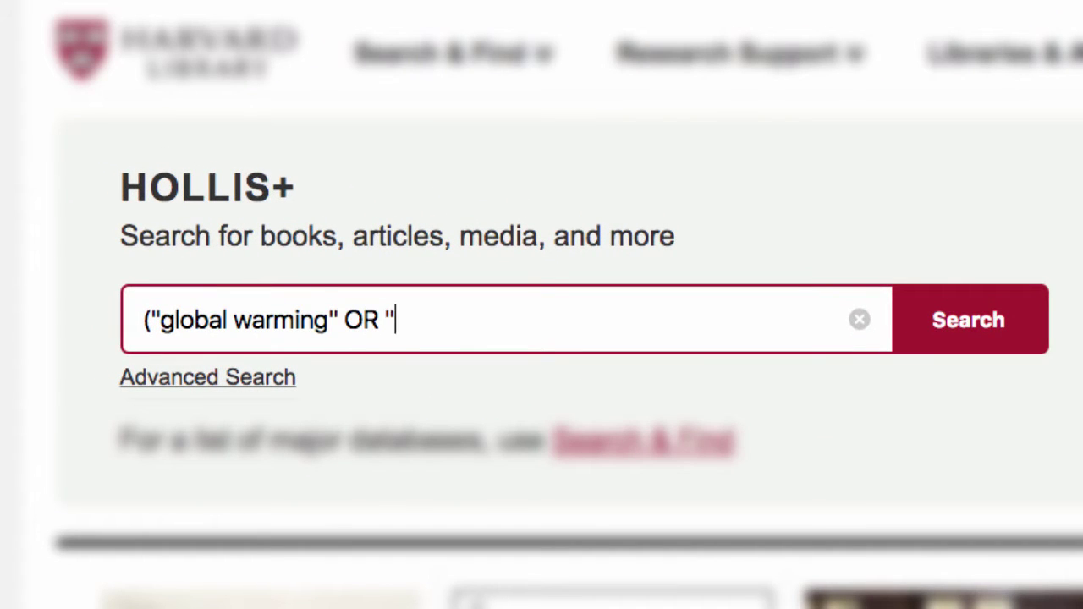
text(change") AND evidenc)
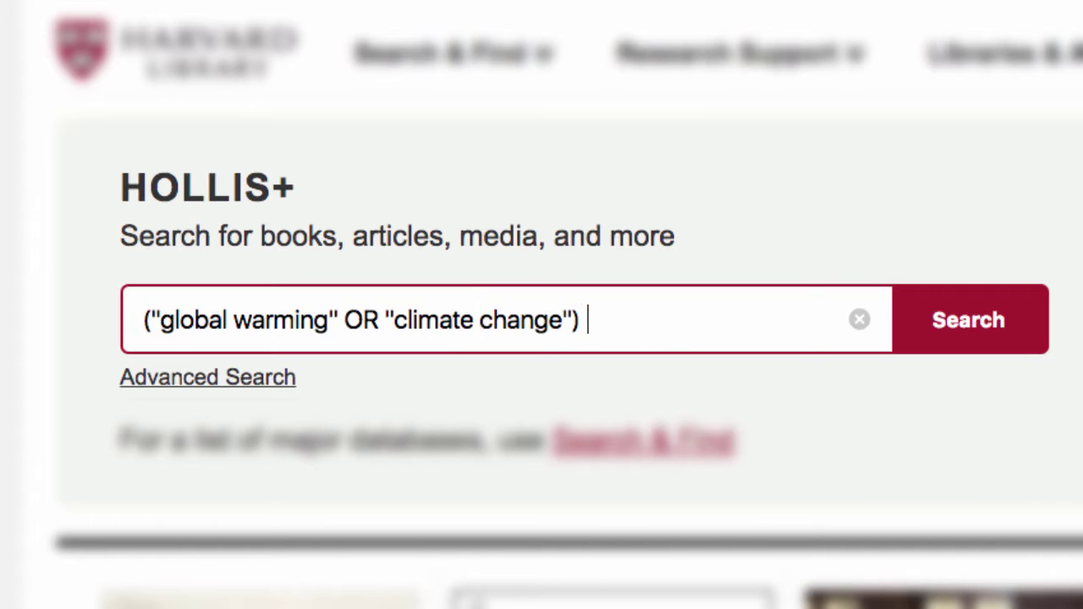
text(e)
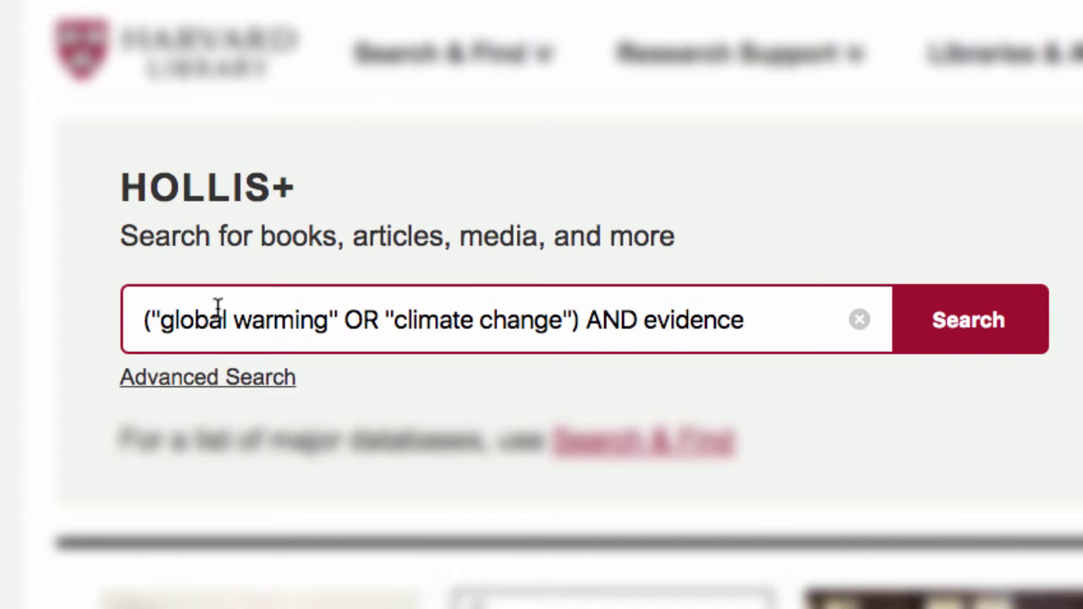
click(962, 334)
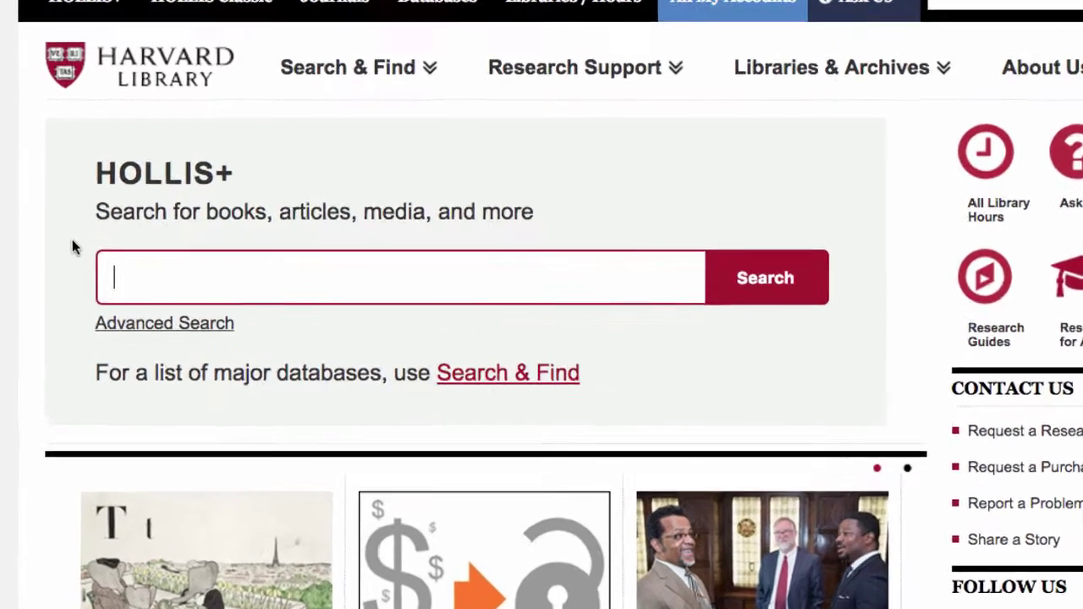
text(educationa)
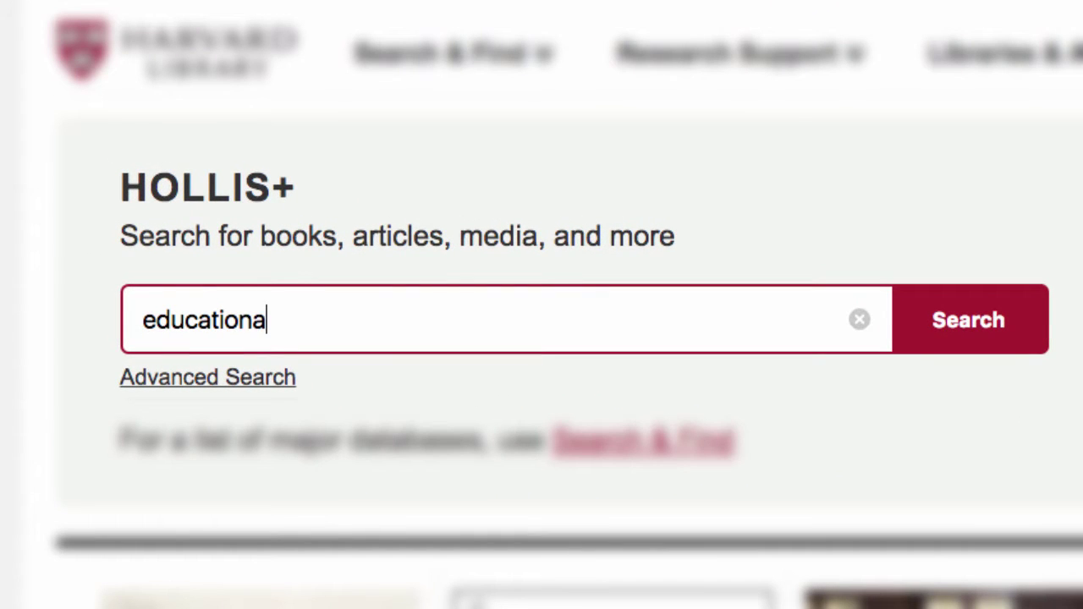
text(l techno)
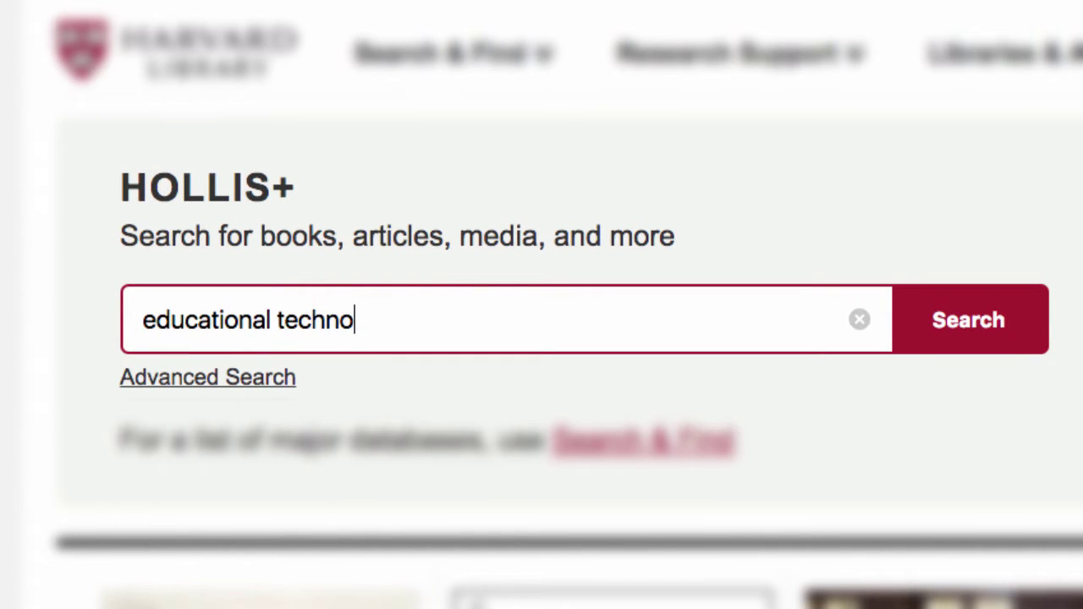
text(log*)
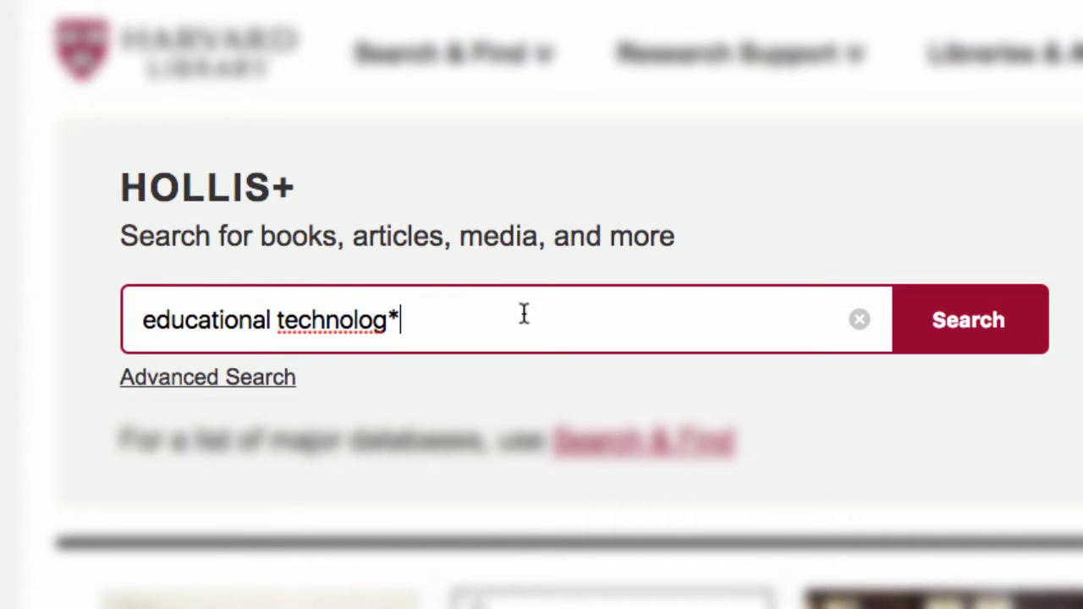
Run the truncated search educational technolog*.
click(939, 336)
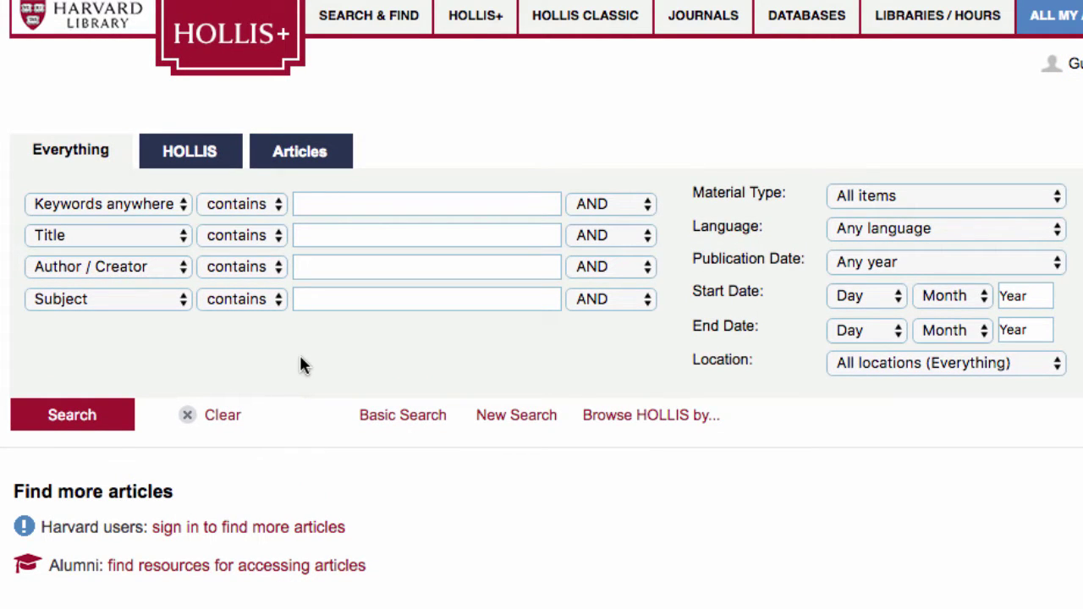
Search HOLLIS+ for ("human rights" OR "race relations") AND South Africa AND protest.
text(("human rights")
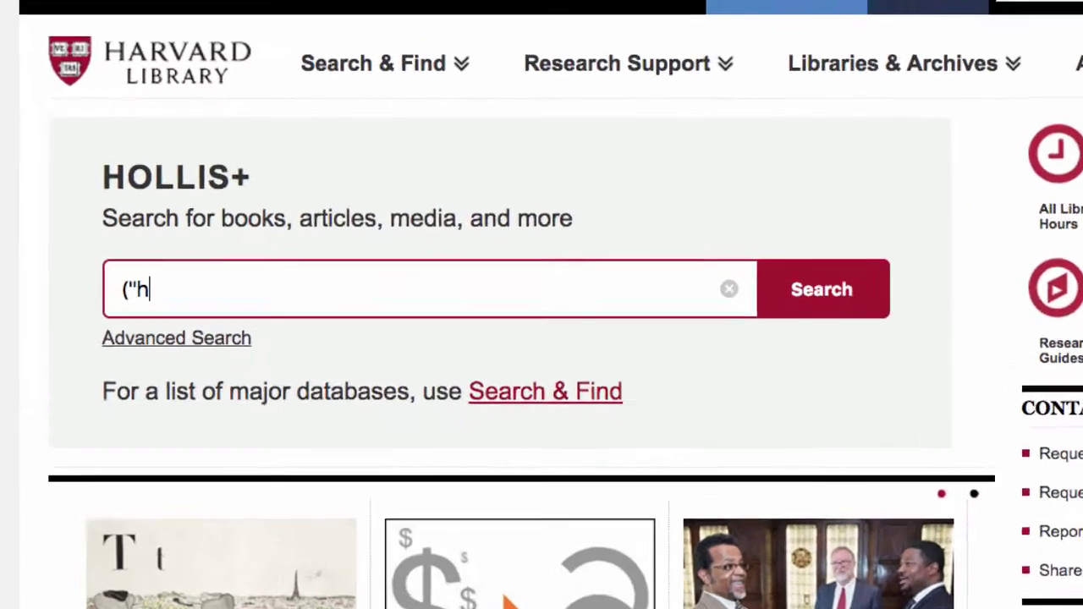
text( OR )
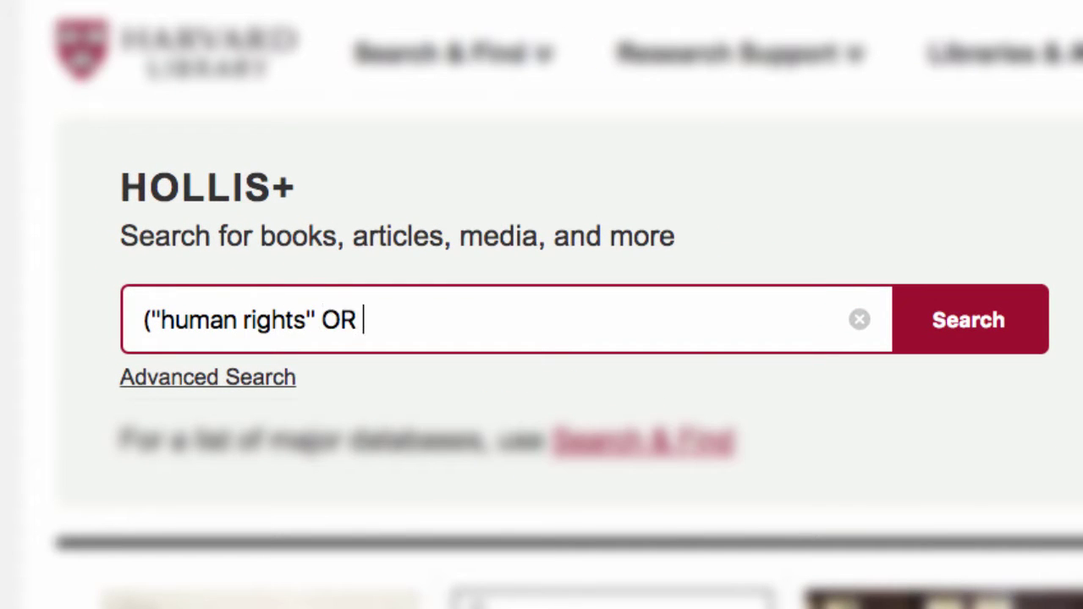
text("race relations") )
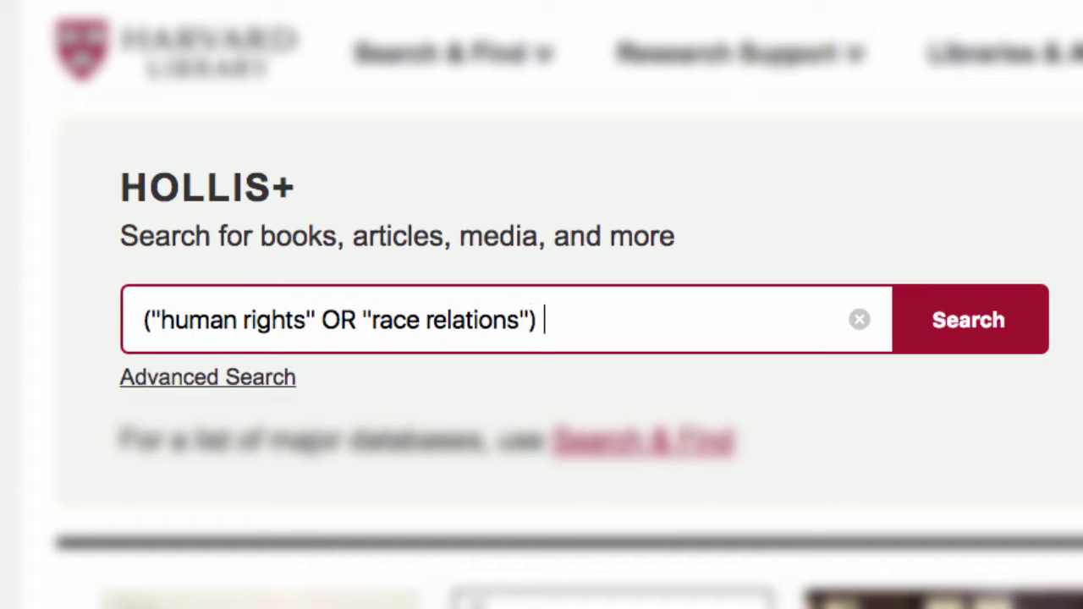
text(AND South Africa AND )
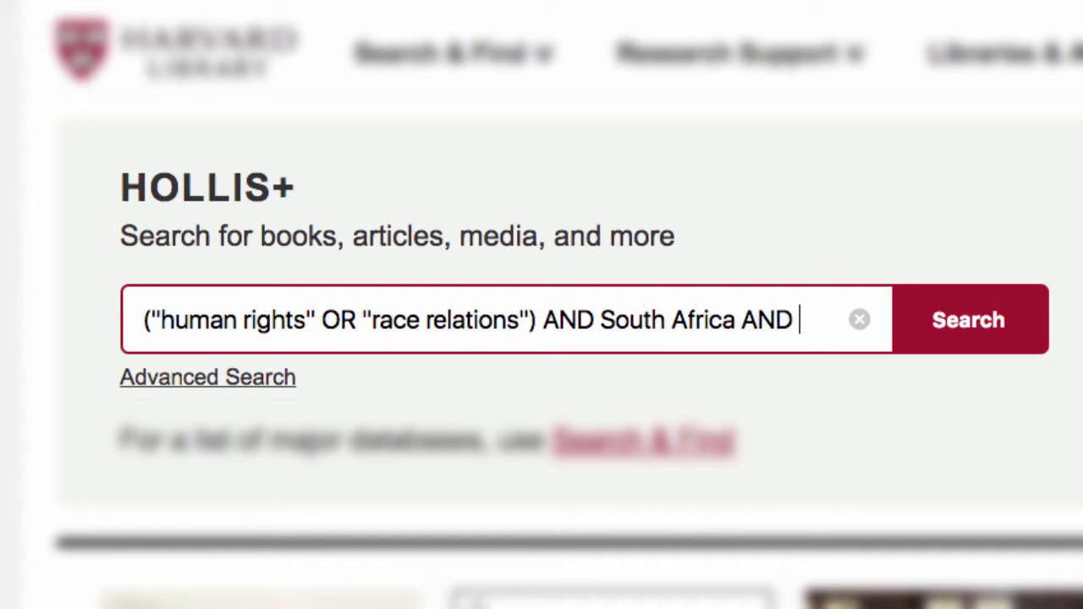
text(protests)
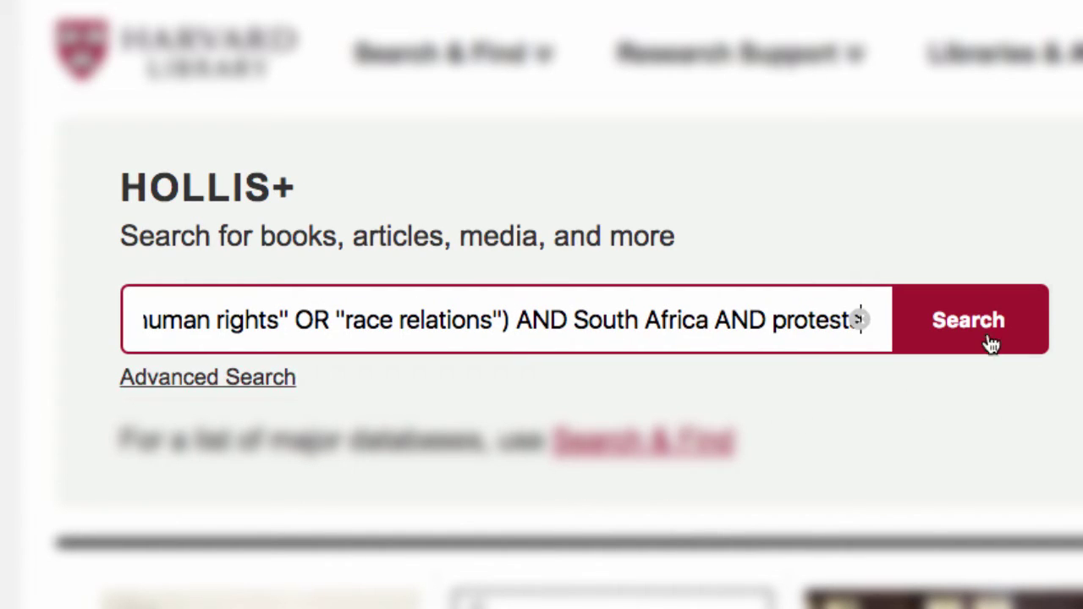
click(988, 337)
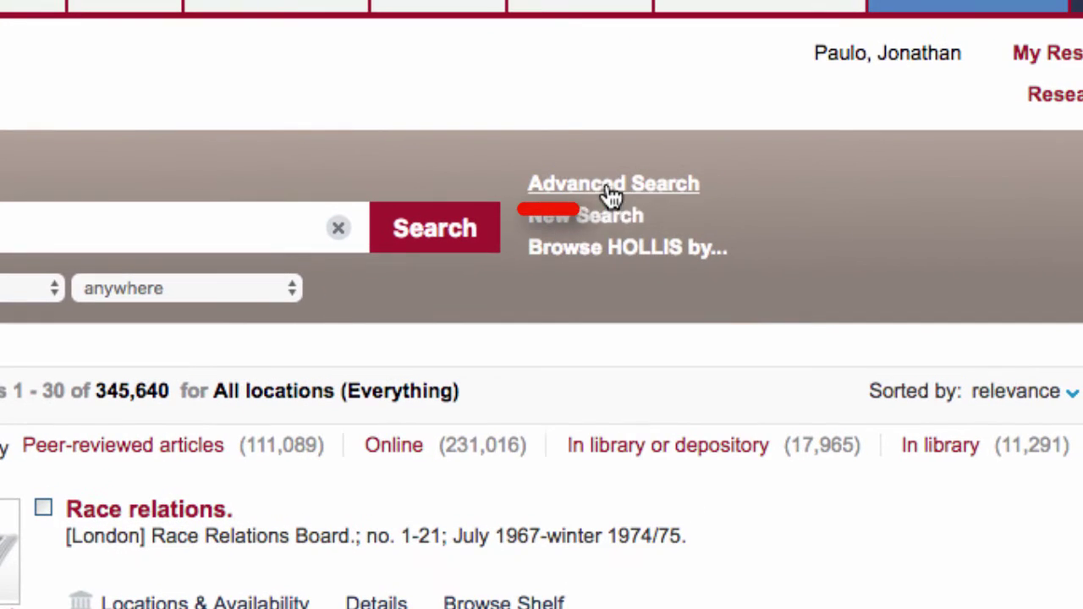
Run an advanced keywords-anywhere search for "race relations".
click(608, 186)
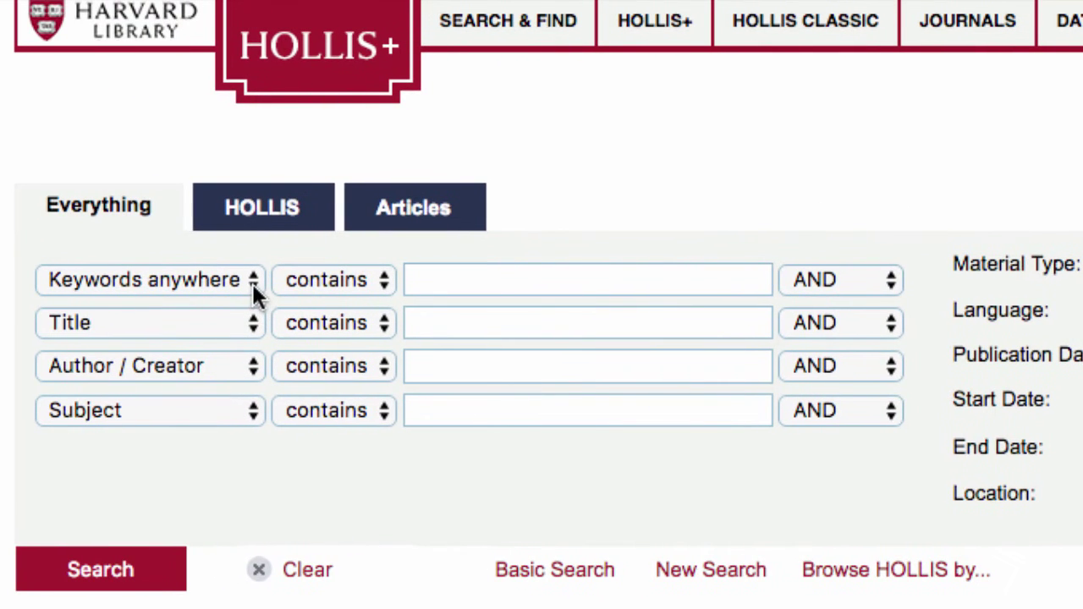
click(452, 282)
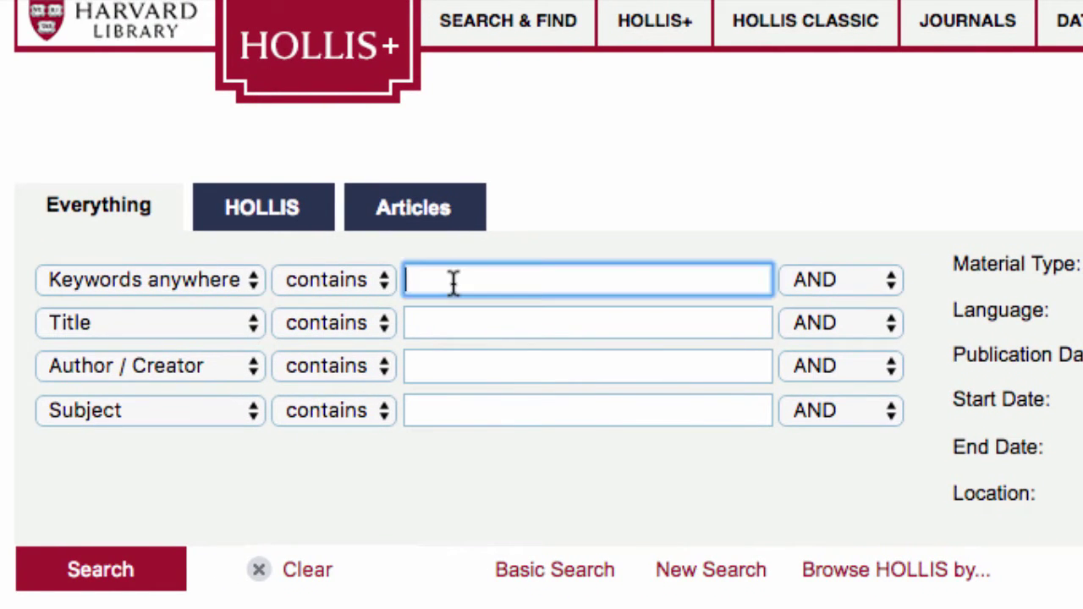
text("race relations")
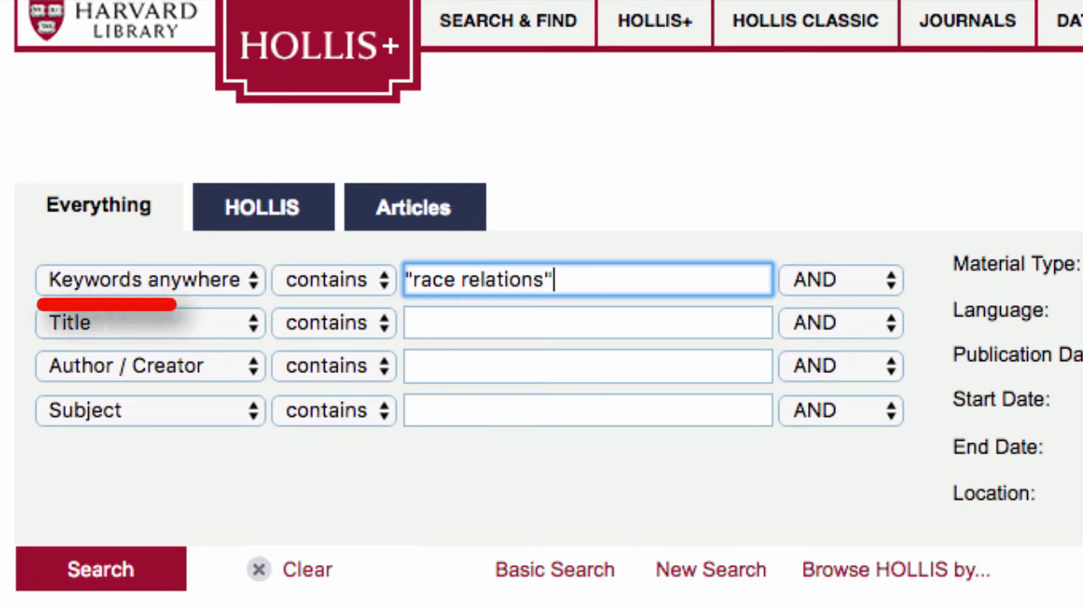
click(113, 568)
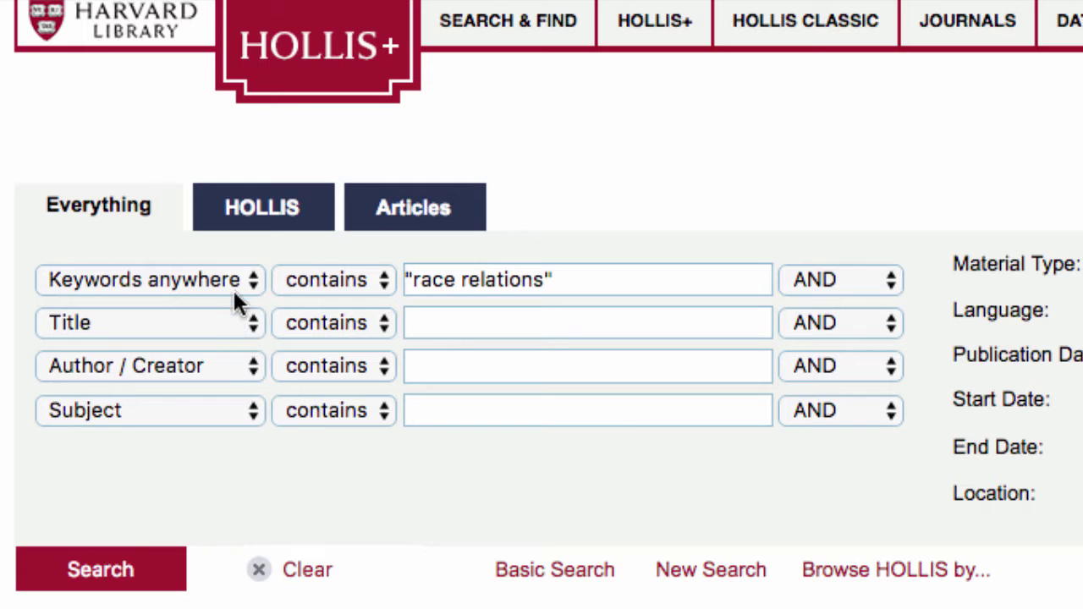
Switch the first search line to Subject and rerun the search.
click(232, 278)
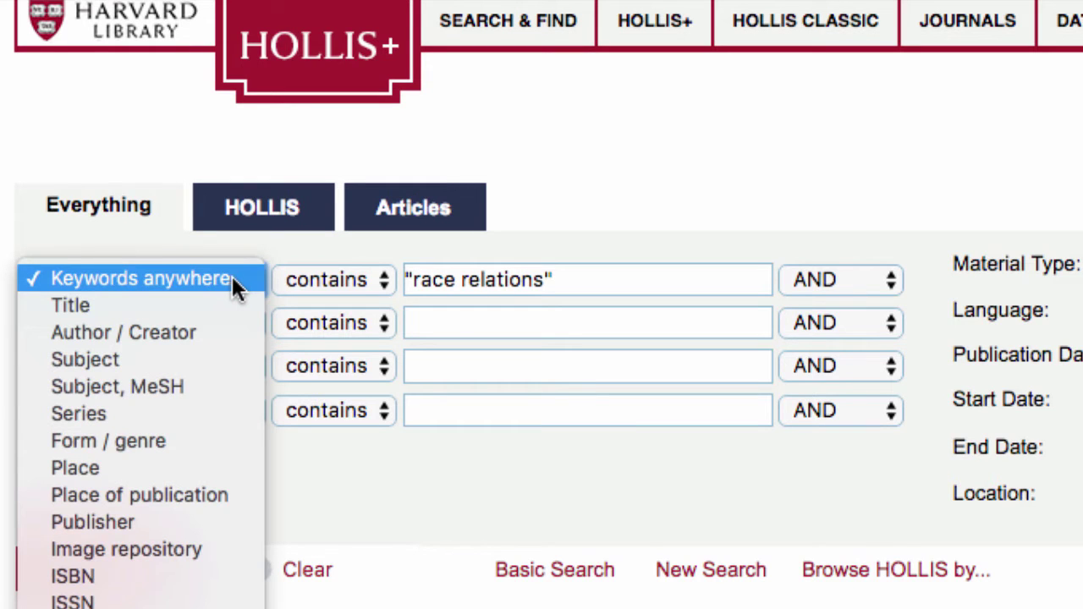
click(208, 360)
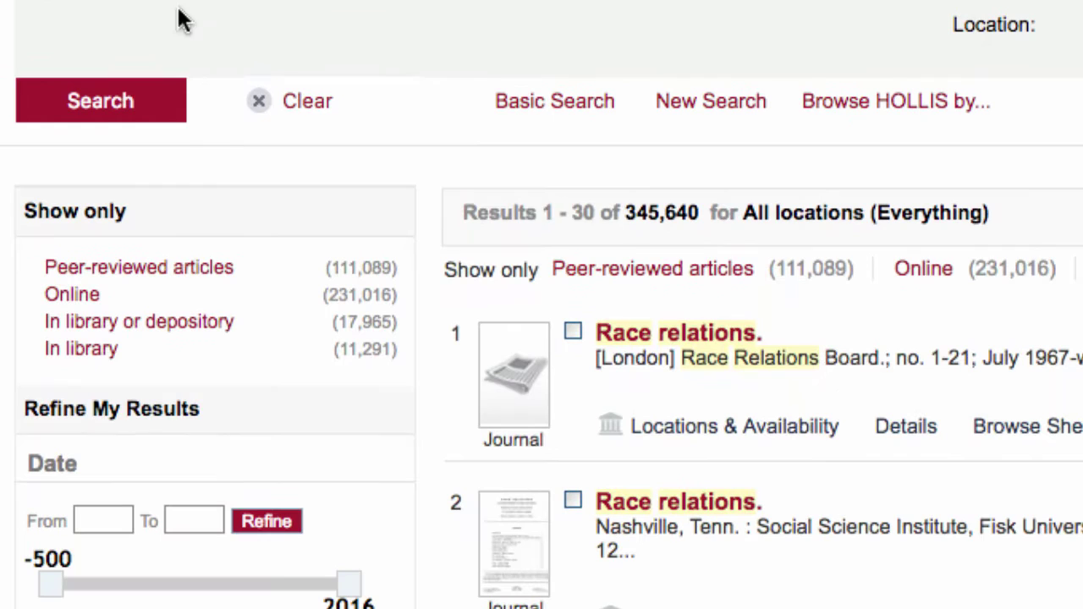
click(123, 495)
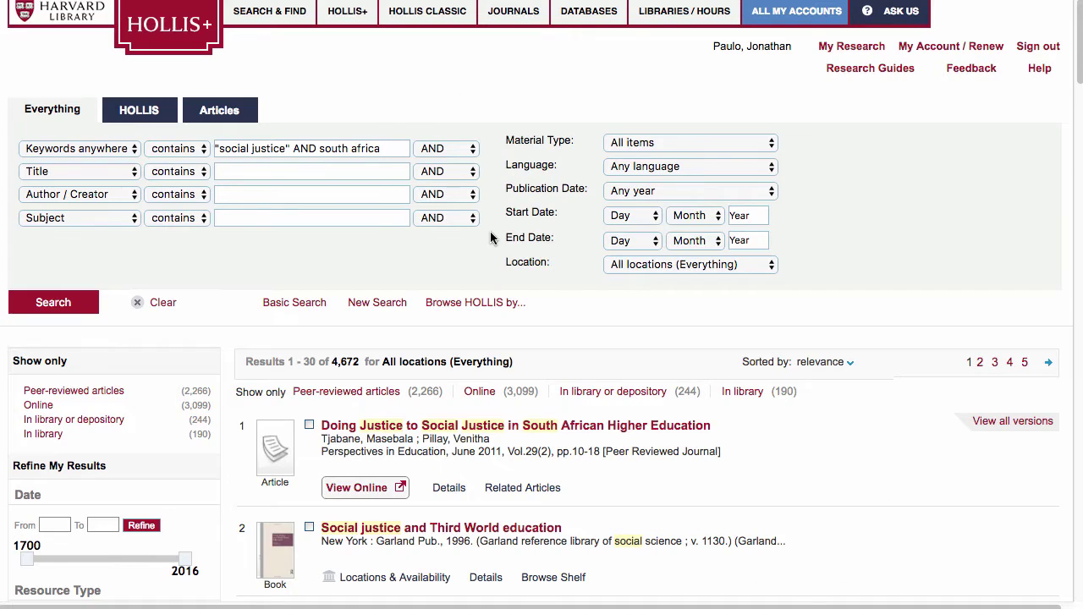
Open the full record of the first 'Social justice' book in the results.
scroll(576, 348, down, 3)
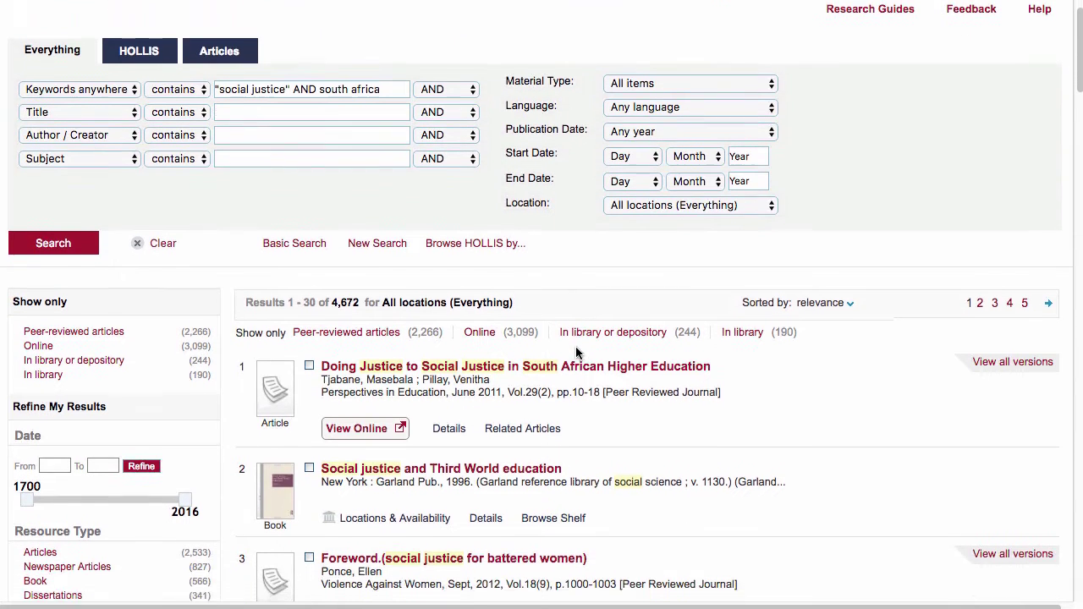
scroll(575, 354, down, 2)
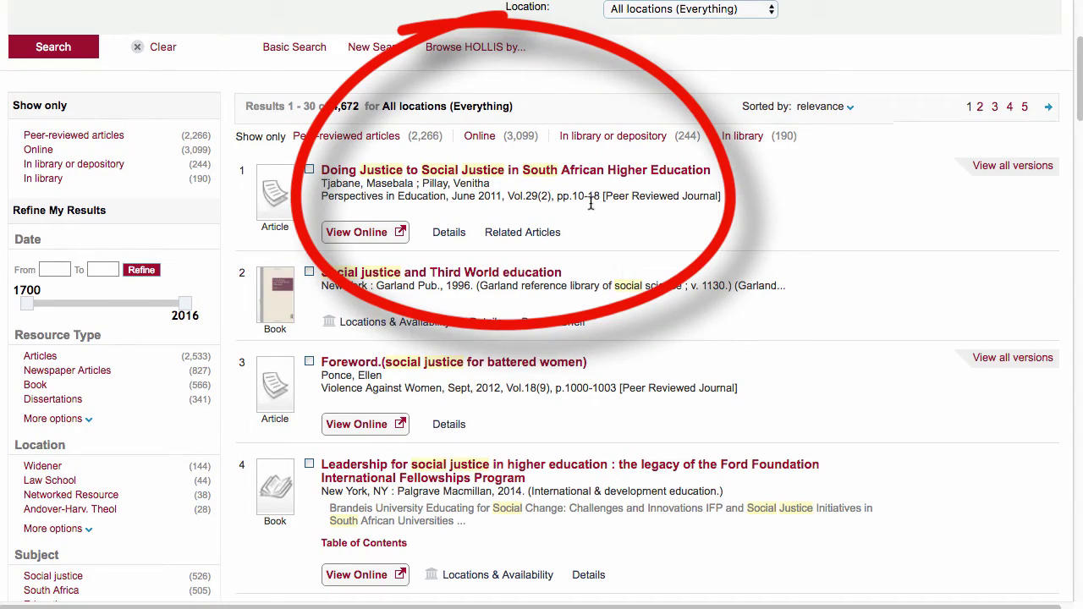
click(584, 170)
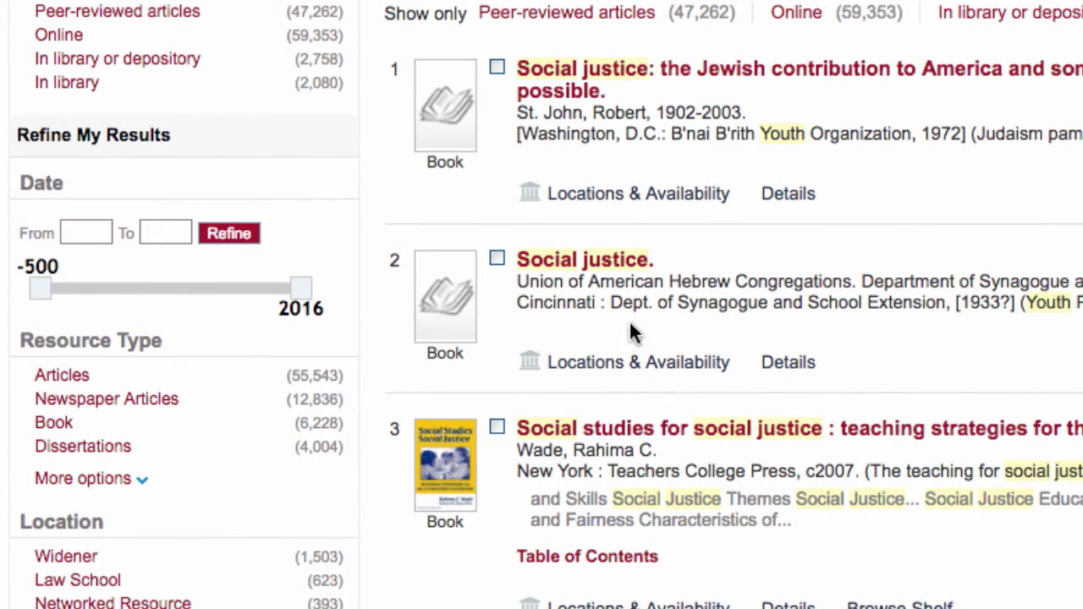
Refine the social justice results to publication dates from 2010 to 2016.
scroll(633, 332, down, 5)
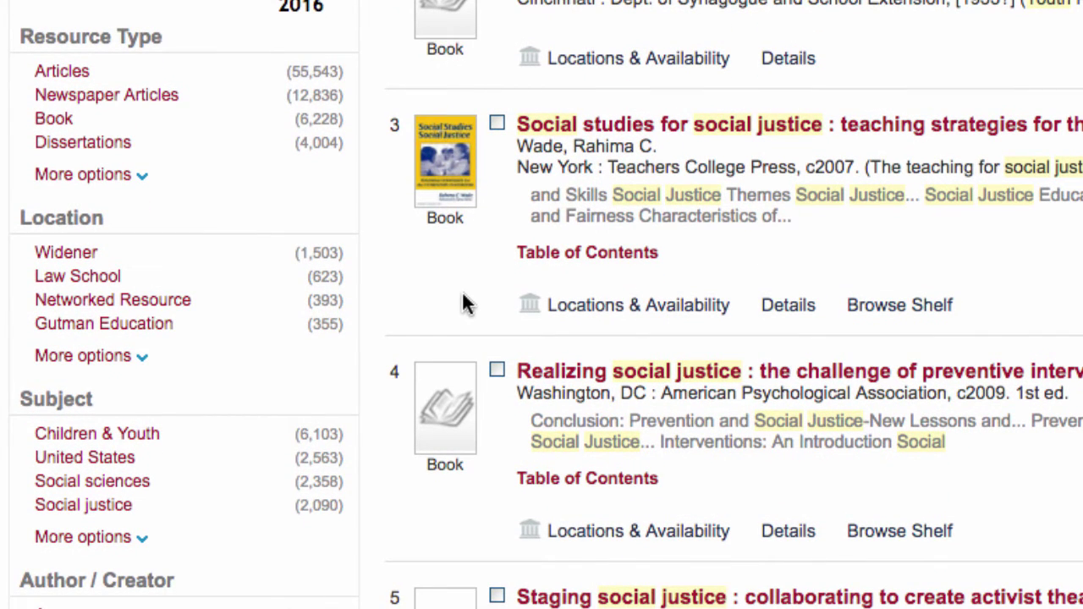
scroll(464, 303, up, 7)
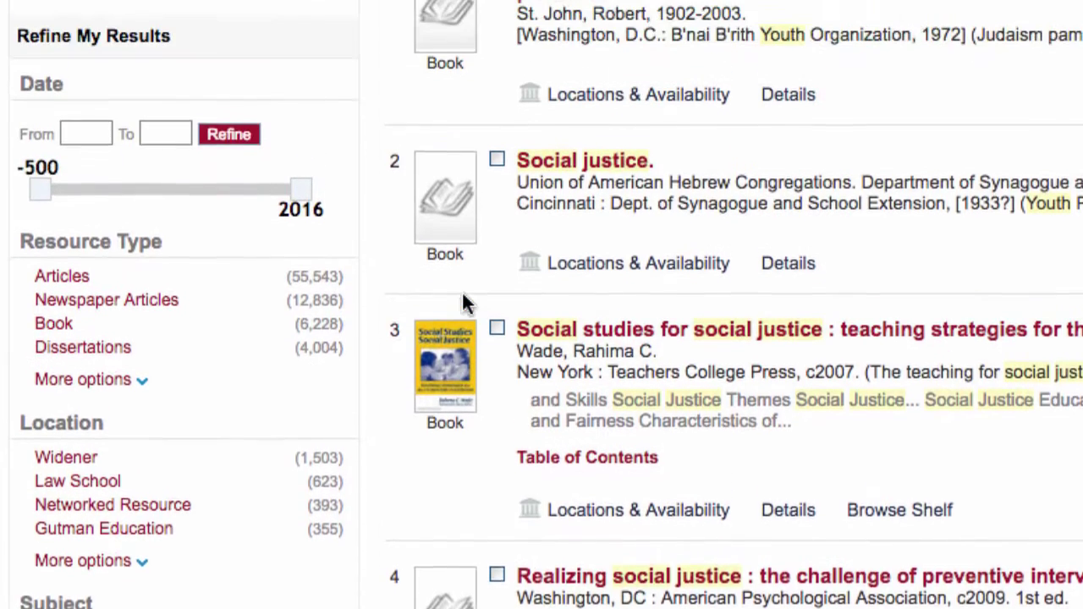
scroll(462, 300, up, 1)
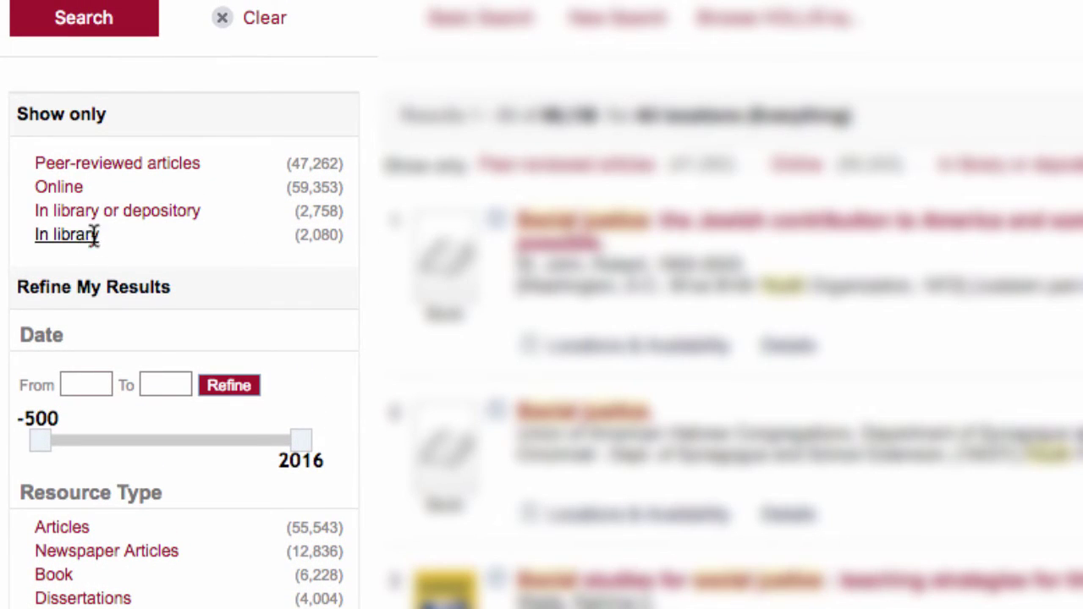
scroll(144, 249, down, 2)
scroll(144, 240, down, 3)
click(90, 106)
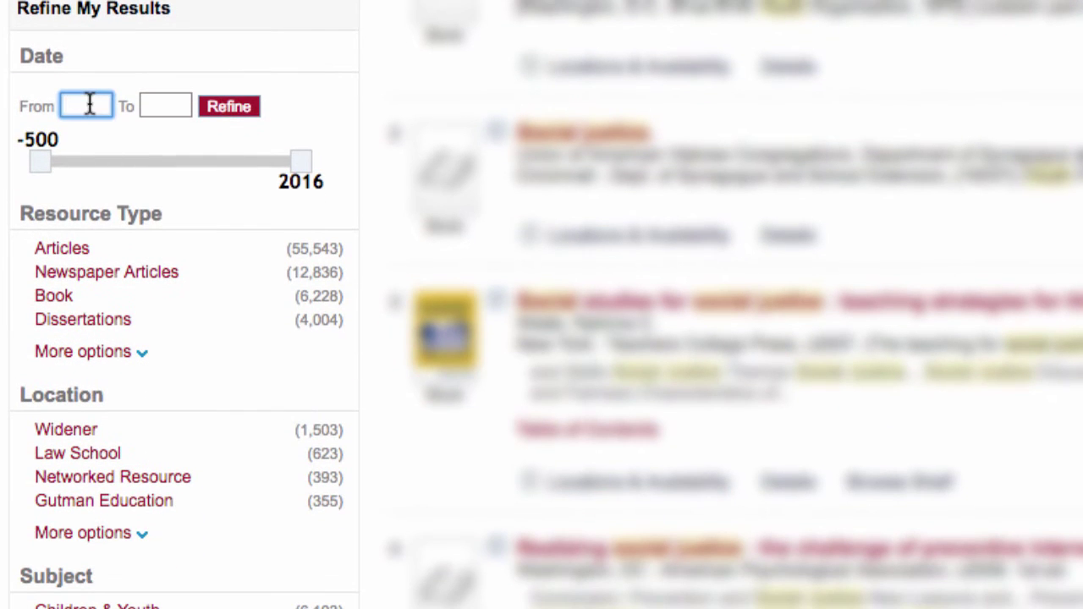
text(2010)
click(159, 100)
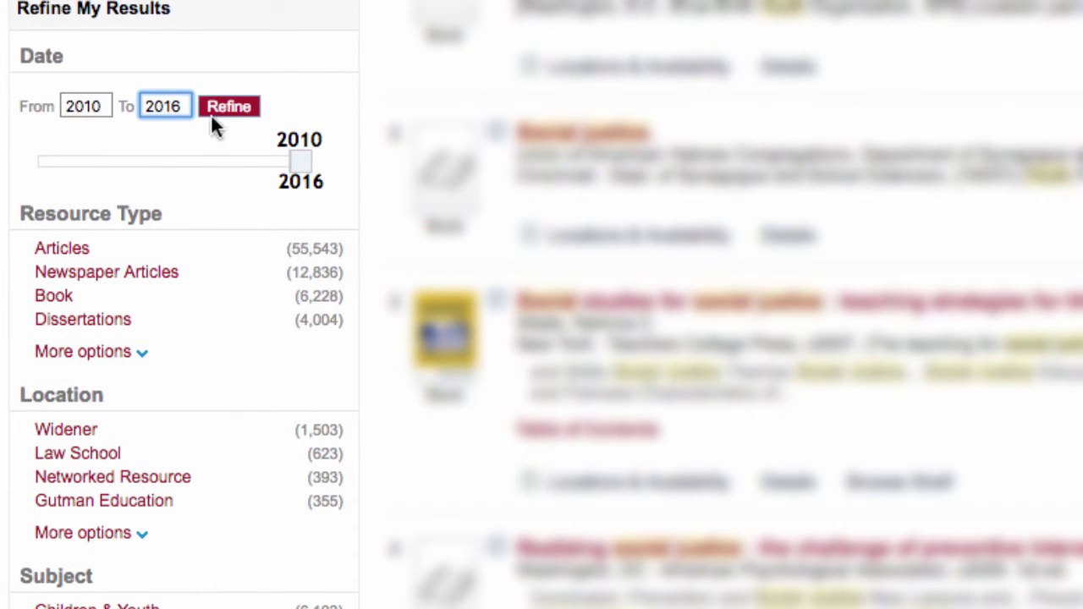
click(229, 113)
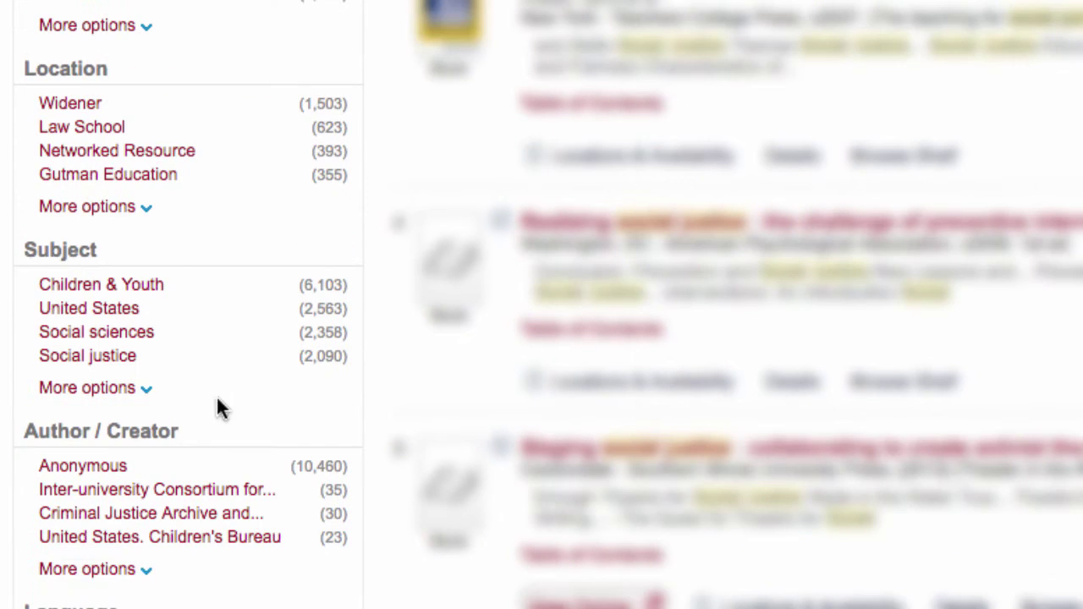
Include the Children & Youth subject, then open the 'Art and social justice education' record.
click(100, 387)
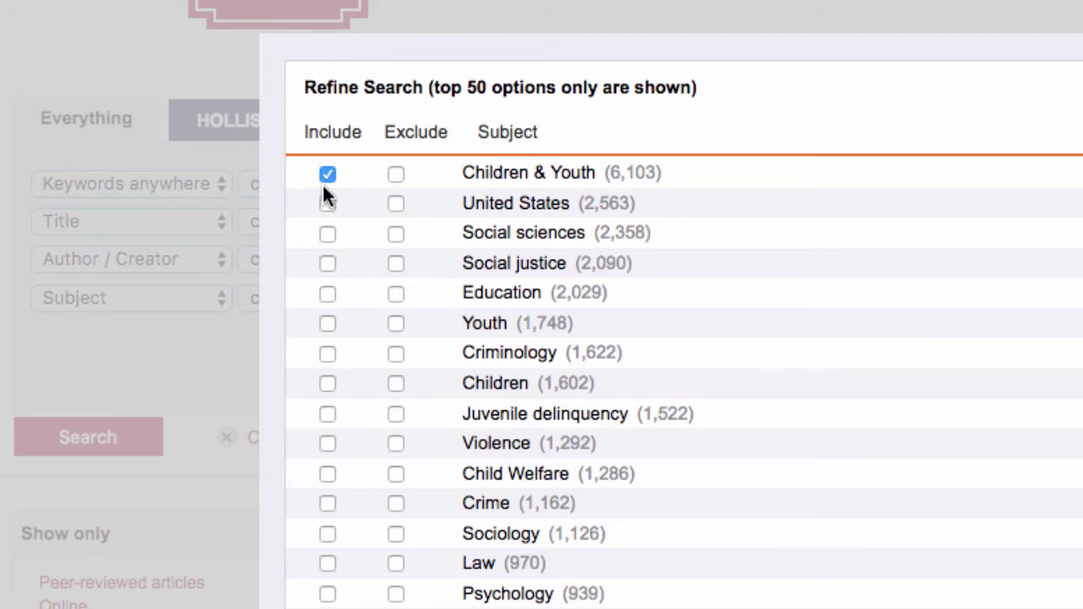
click(327, 263)
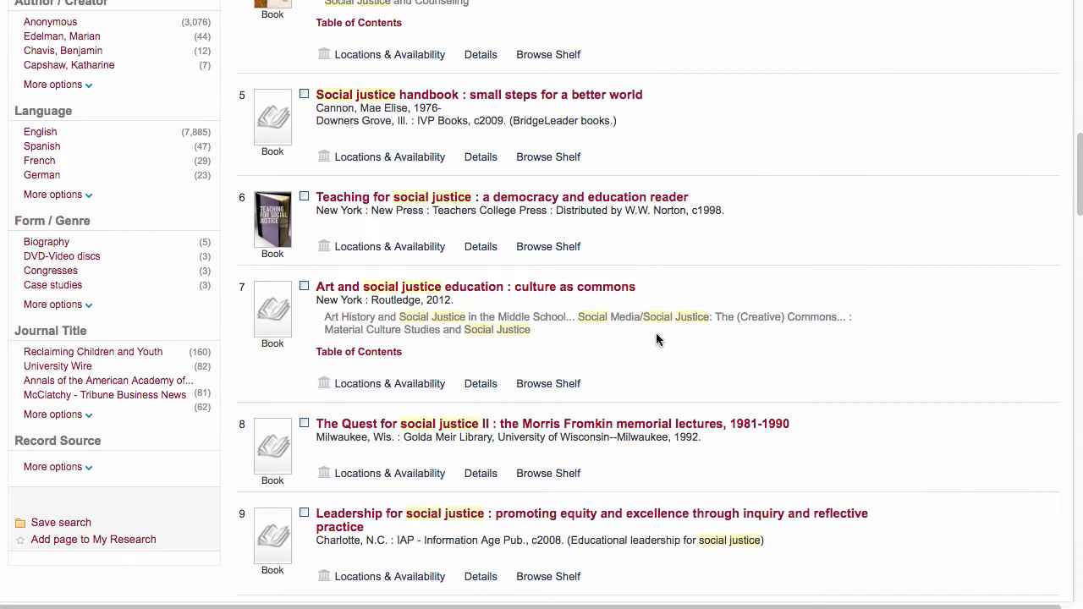
click(514, 288)
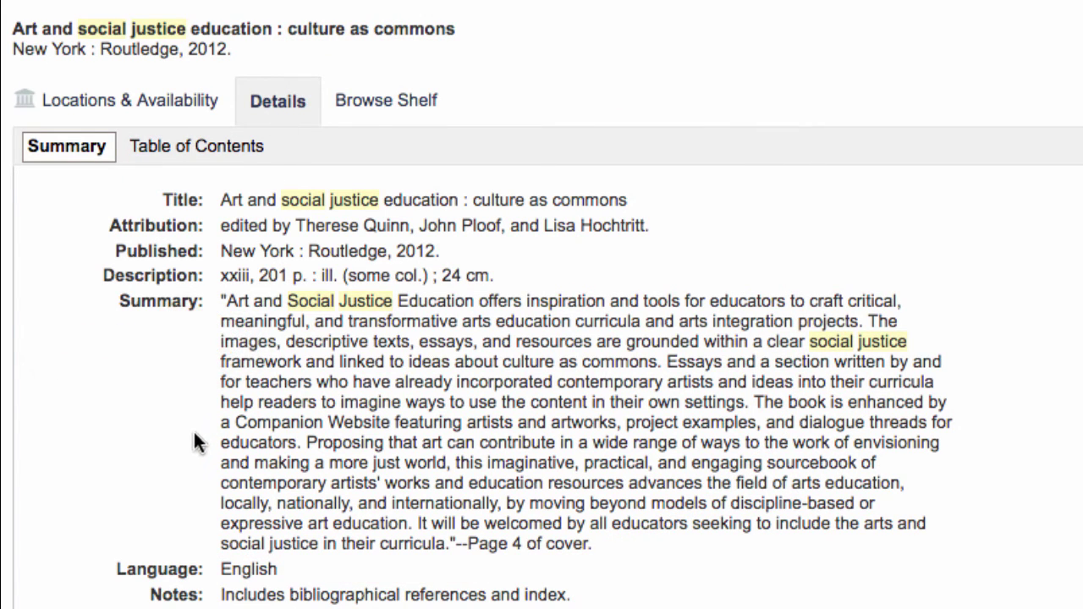
Search all records under the subject Education -- Social aspects -- United States.
scroll(187, 437, down, 3)
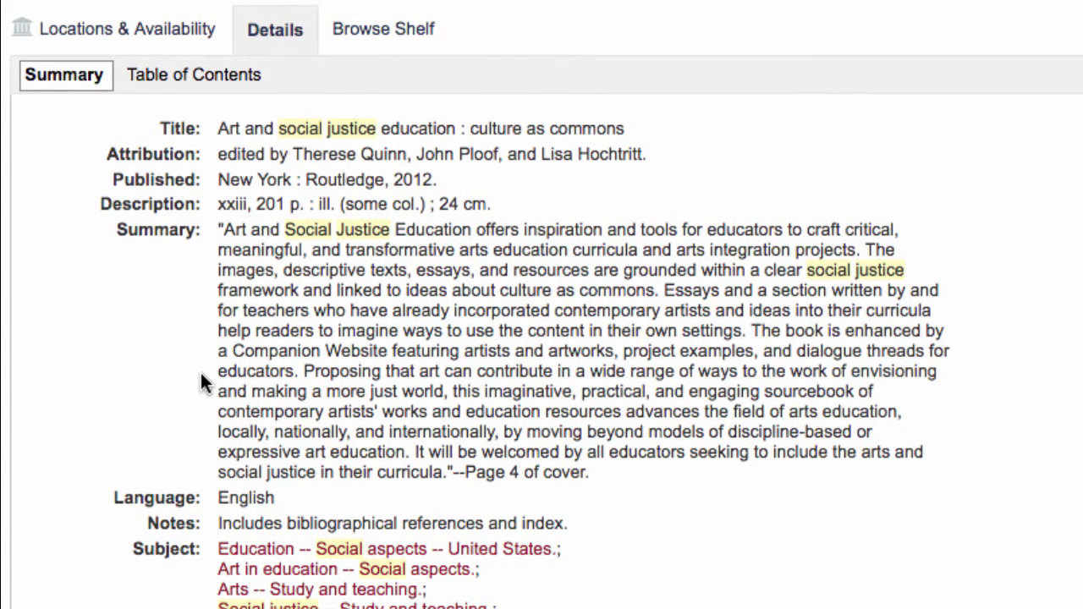
scroll(201, 372, down, 10)
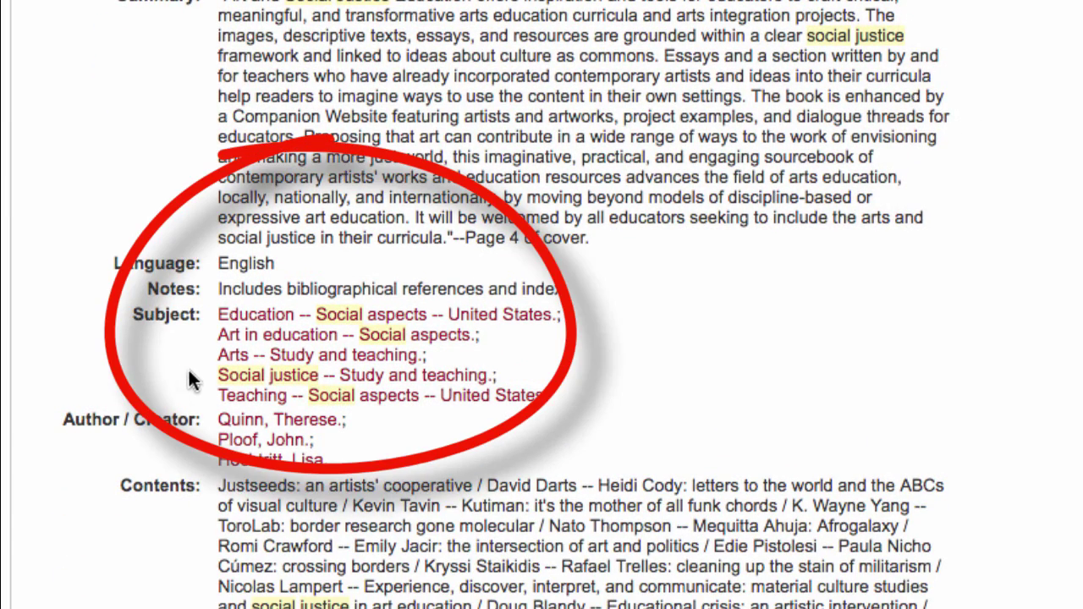
click(358, 318)
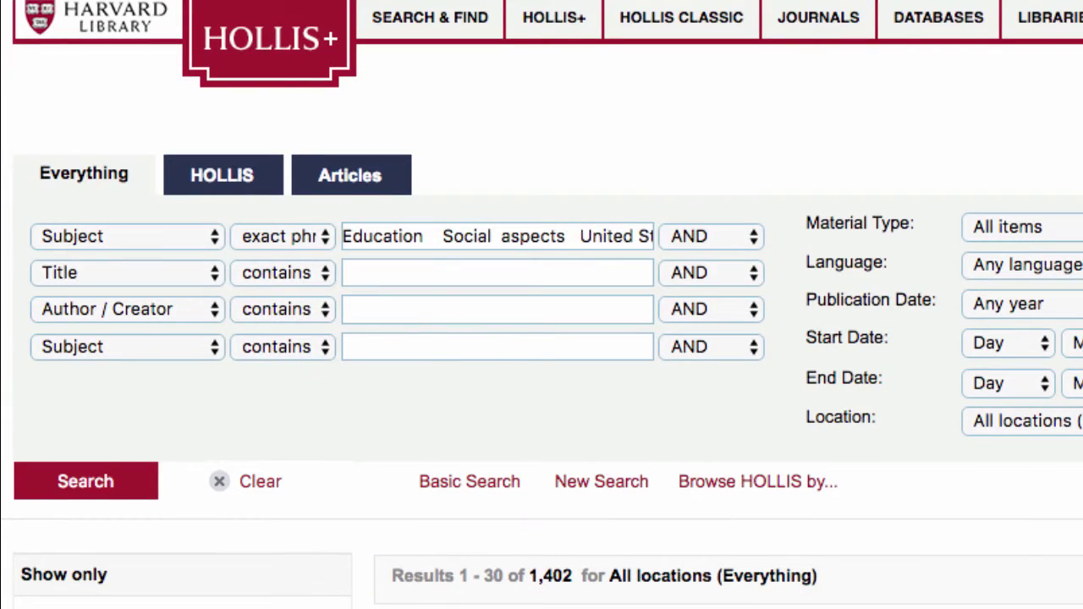
Try View Online, Locations & Availability and Find It @ Harvard on three results.
scroll(541, 304, down, 5)
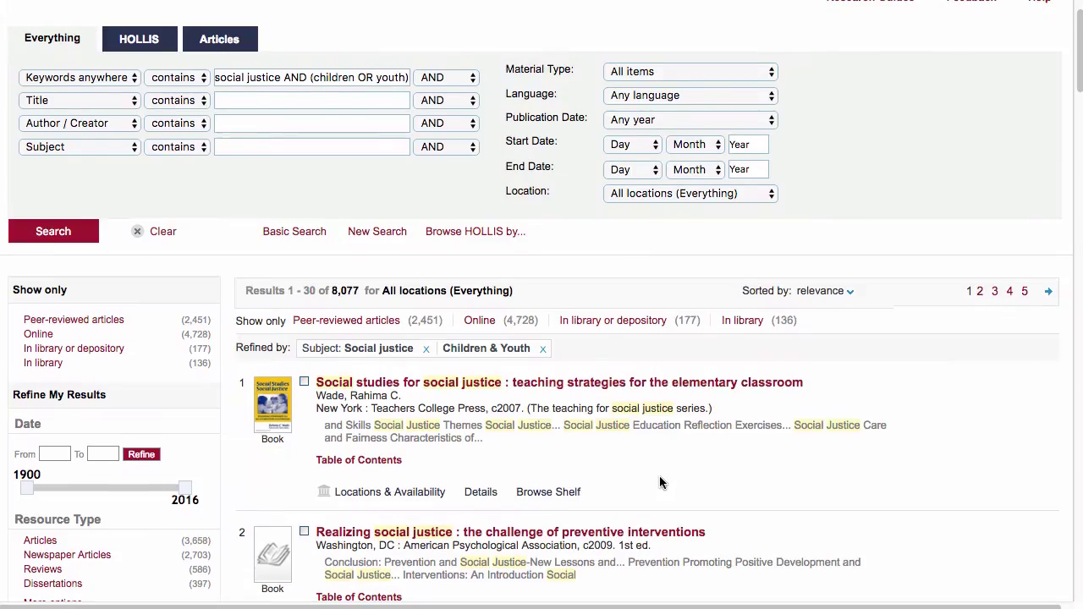
scroll(659, 475, down, 4)
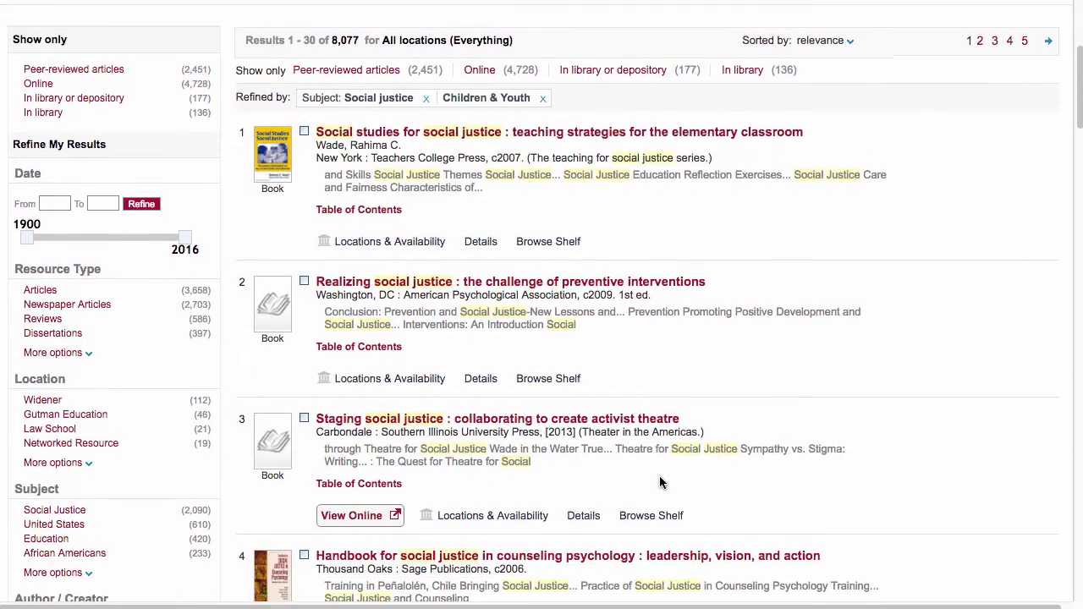
scroll(659, 482, down, 5)
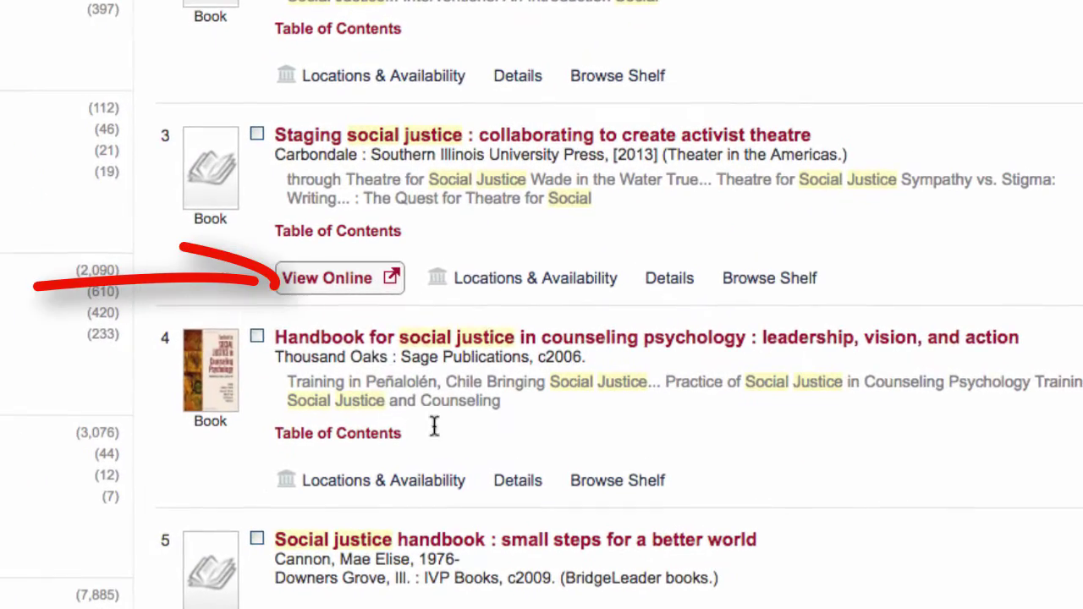
click(351, 283)
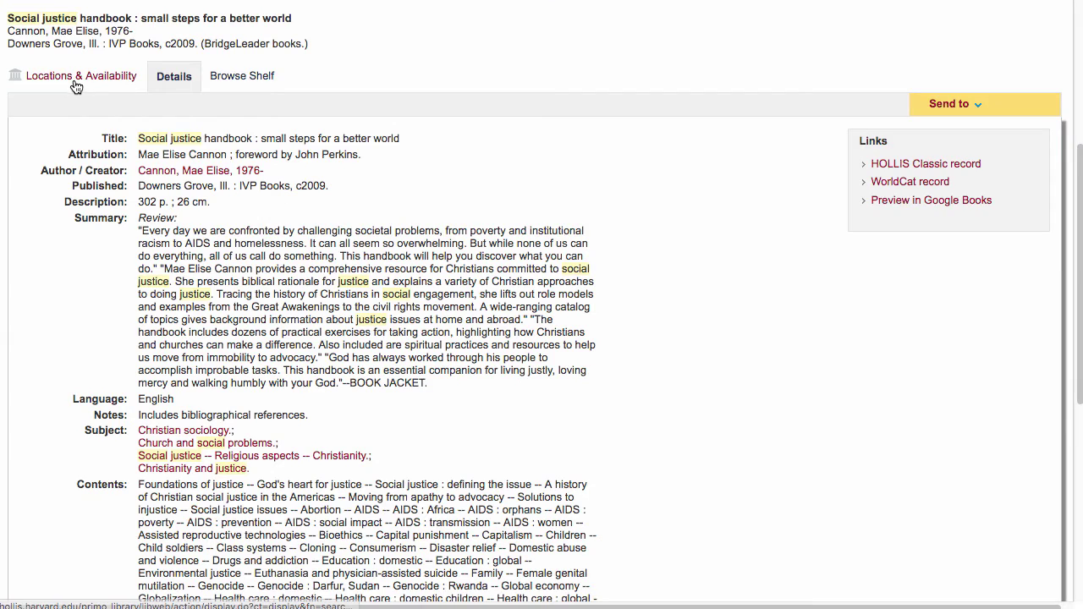
click(77, 78)
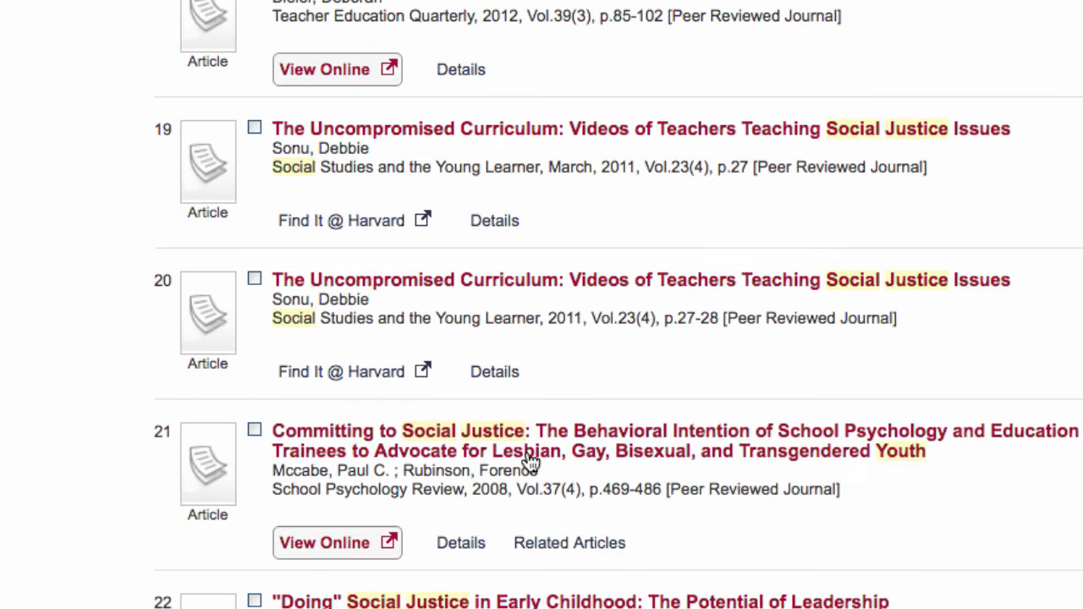
click(339, 221)
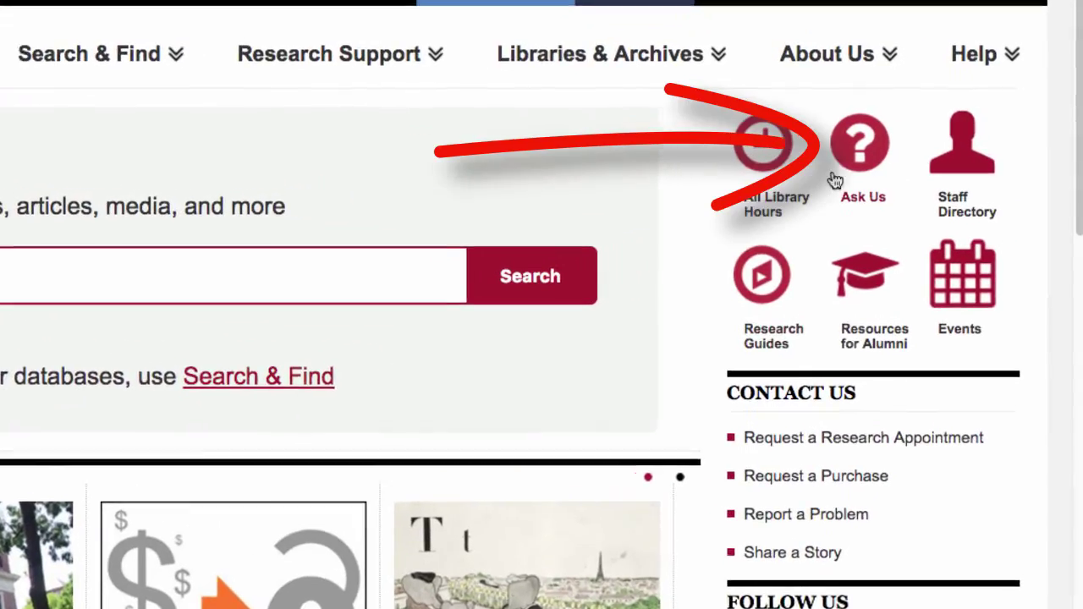
Go to the Ask a Librarian page from the Ask Us icon.
click(837, 178)
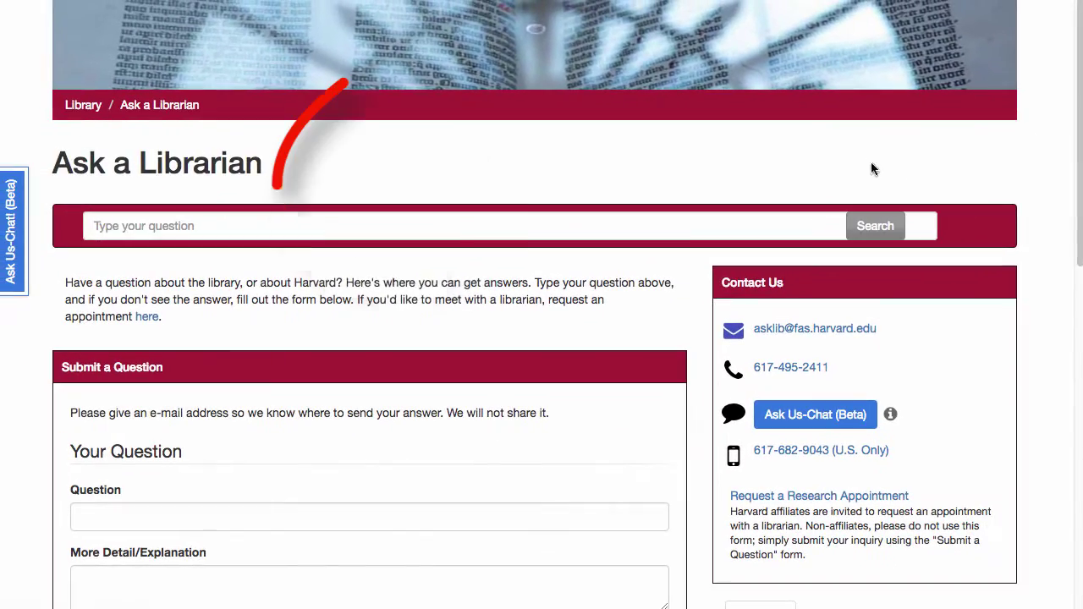